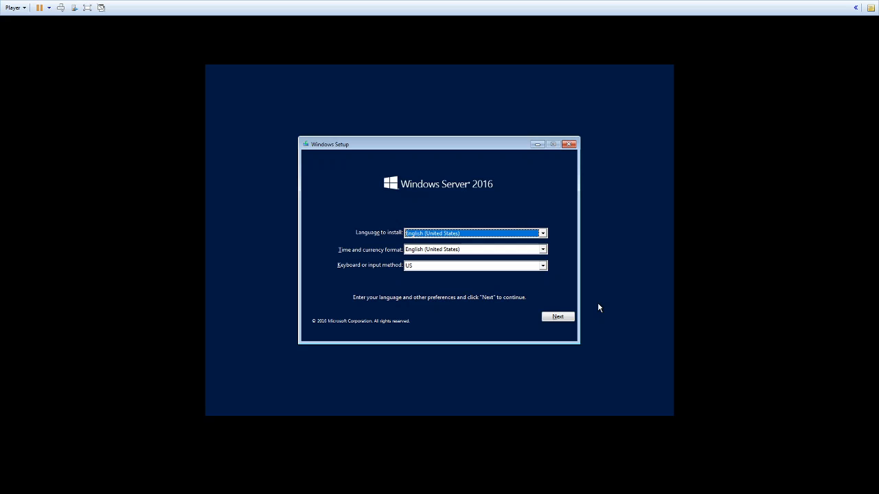
- Start the installation with English (United States) and US keyboard settings, choosing Windows Server 2016 Standard Evaluation (Desktop Experience)
left_click(569, 317)
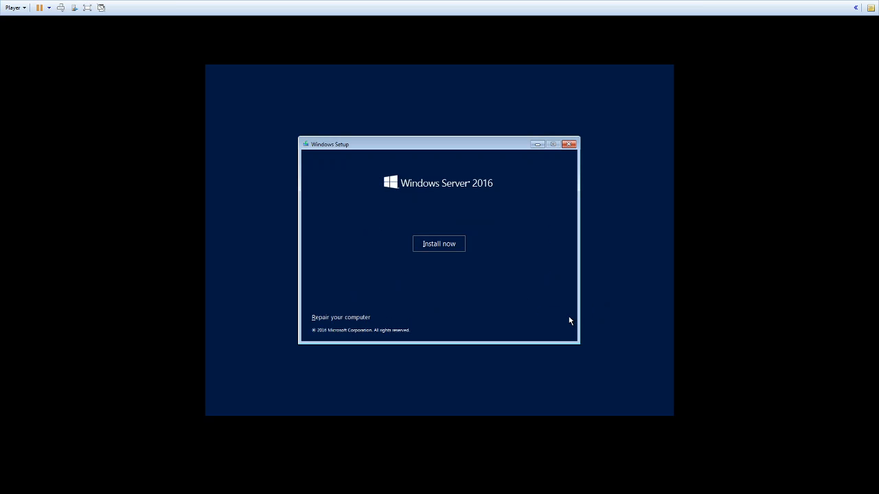
left_click(453, 246)
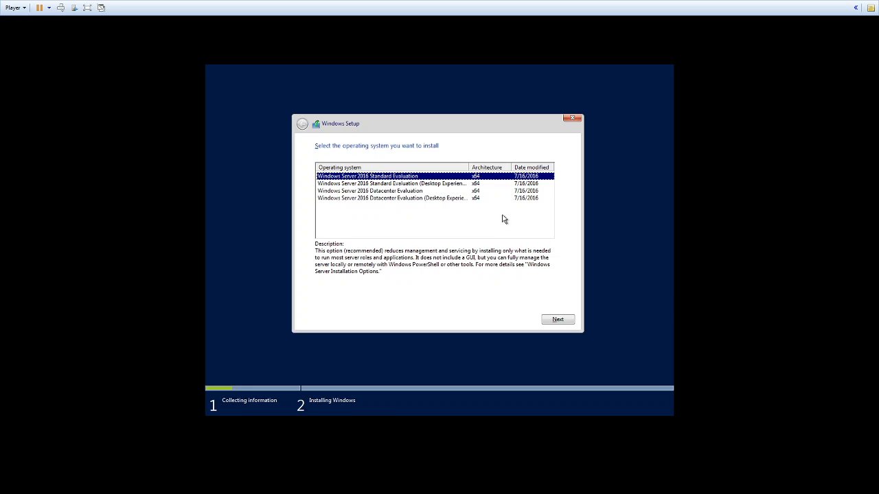
left_click(457, 184)
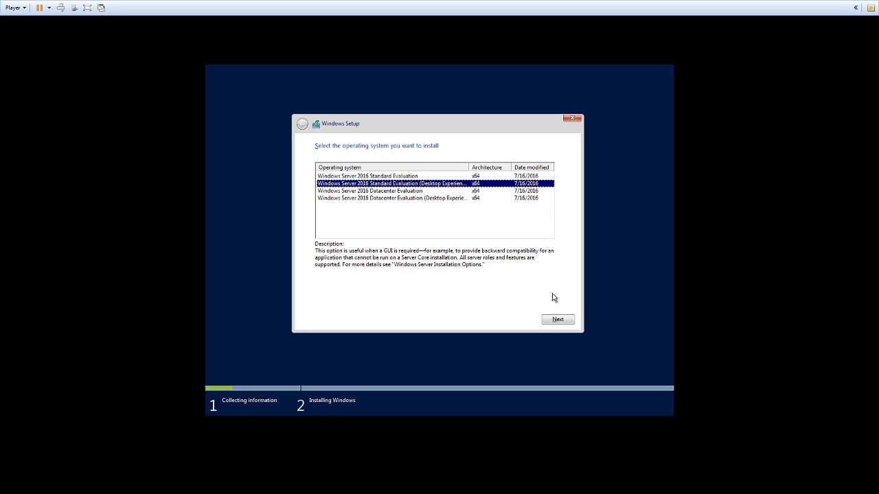
left_click(565, 319)
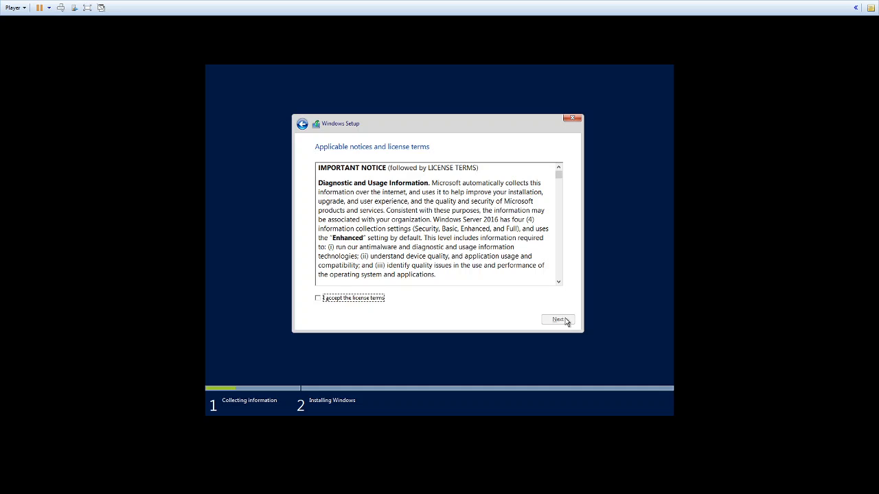
- Accept the license terms, run a custom Windows installation on Drive 0's unallocated space, and restart into the new system
left_click(320, 299)
left_click(558, 320)
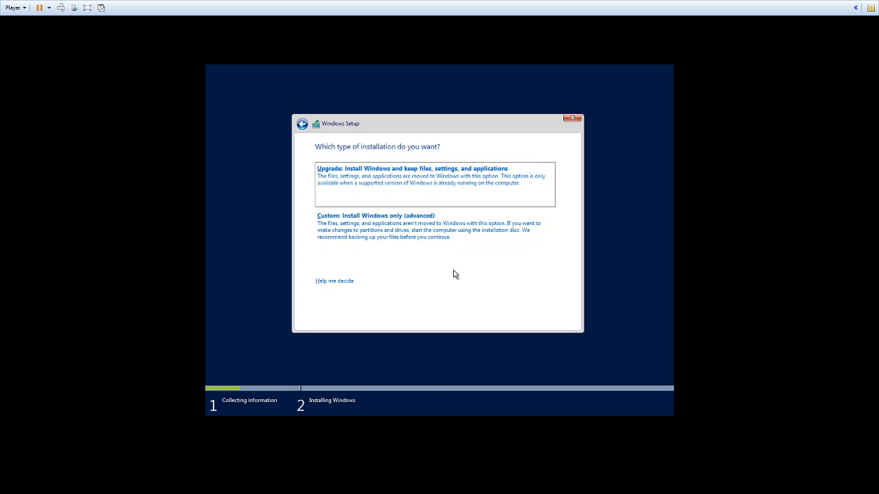
left_click(412, 231)
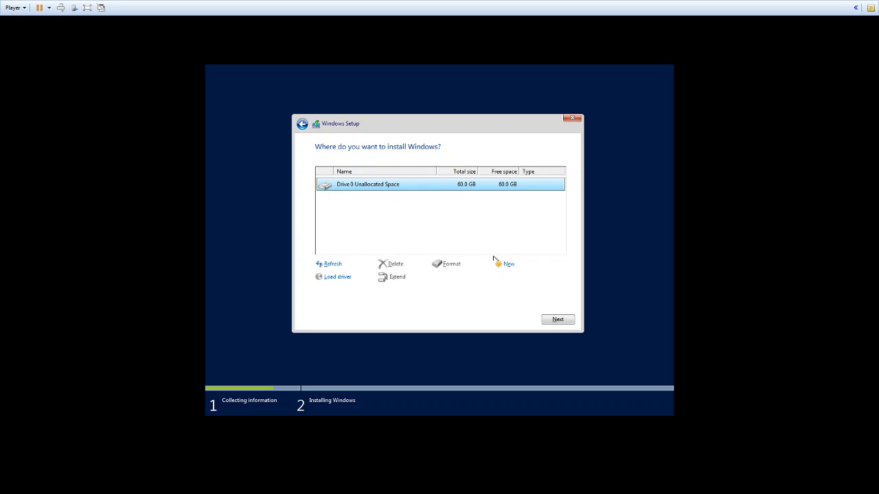
left_click(557, 321)
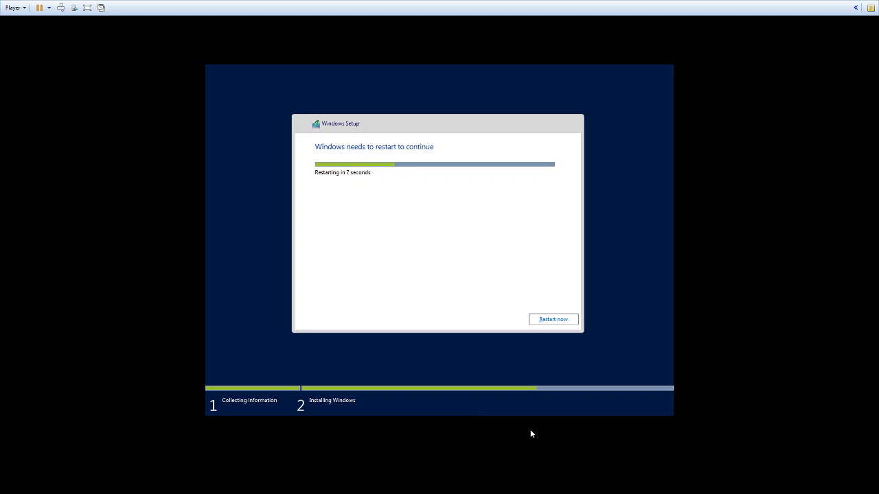
left_click(569, 321)
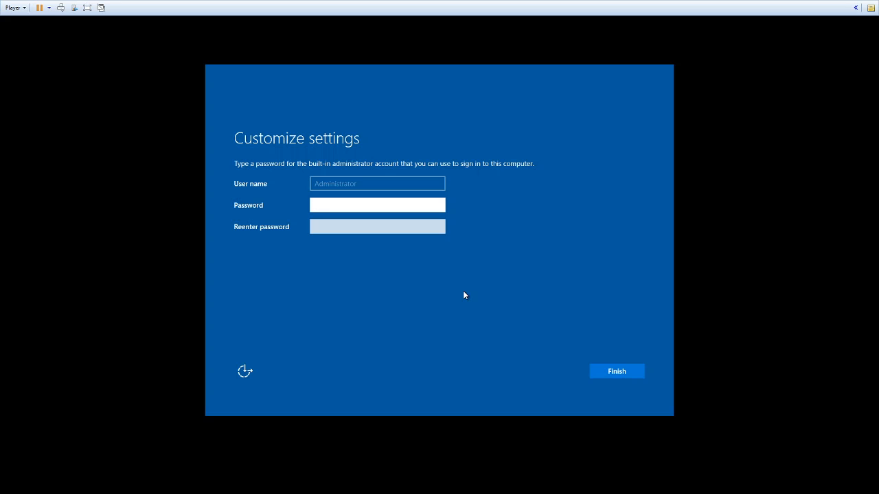
- Try to set and confirm a password for the built-in Administrator account
type("••••••••")
key("Tab")
type("••")
key("BackSpace")
key("BackSpace")
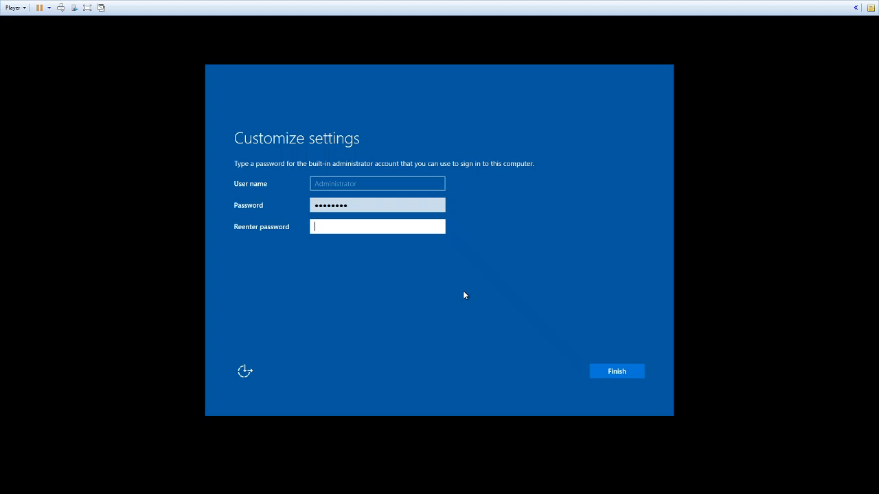
type("••")
key("BackSpace")
type("•••••••")
left_click(608, 371)
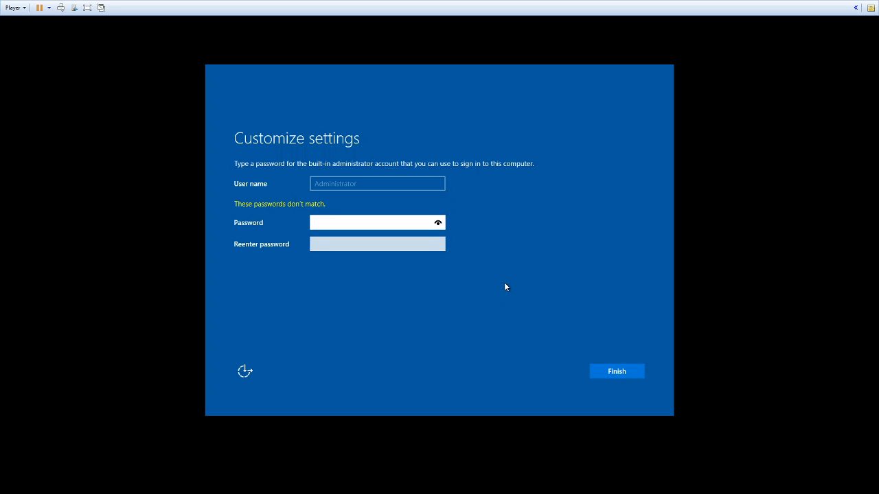
- Enter the built-in Administrator account's password again in both password fields and finish the settings
type("••••••••")
key("Tab")
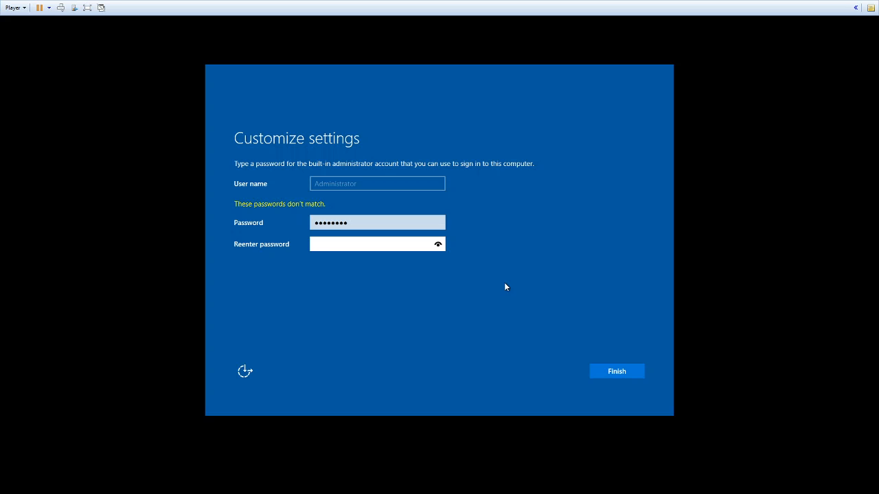
type("••••••••")
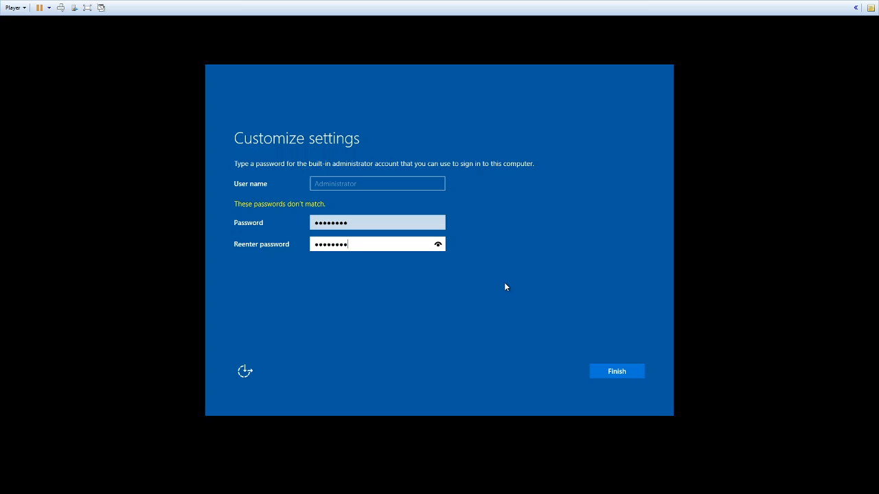
left_click(638, 371)
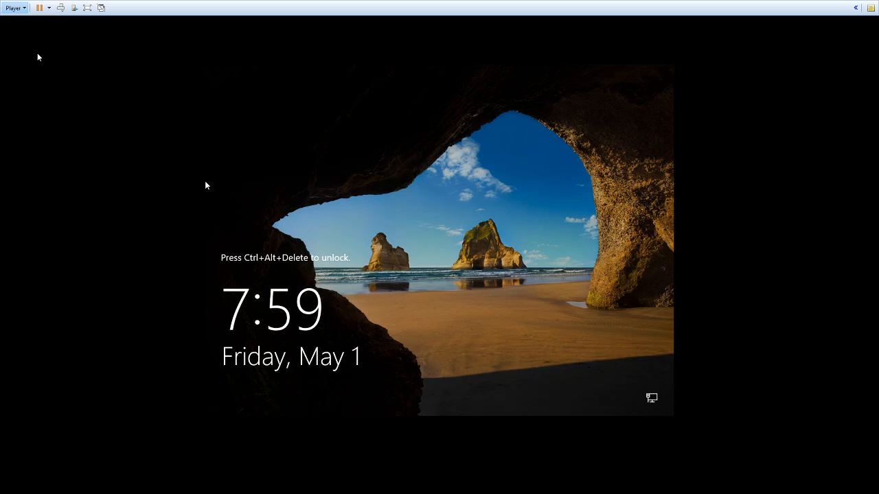
- Unlock the server, sign in as Administrator with the account password, and decline making the PC discoverable on the network
key("ctrl+alt+Insert")
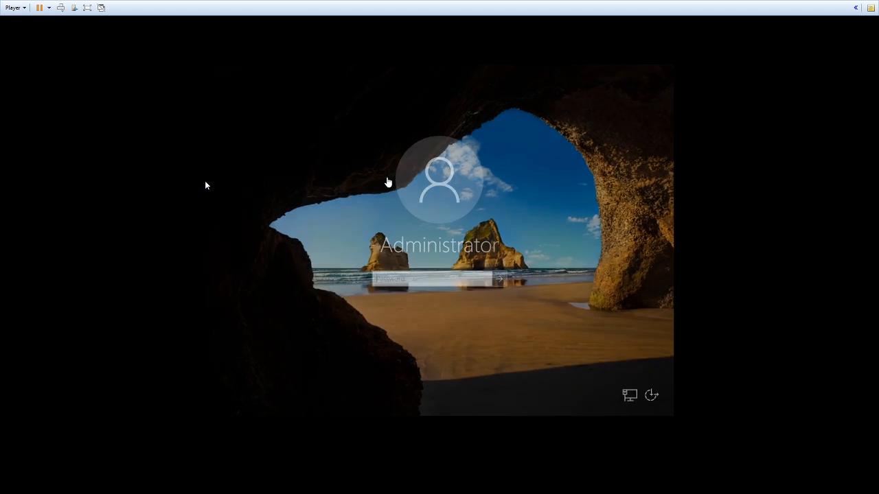
left_click(458, 278)
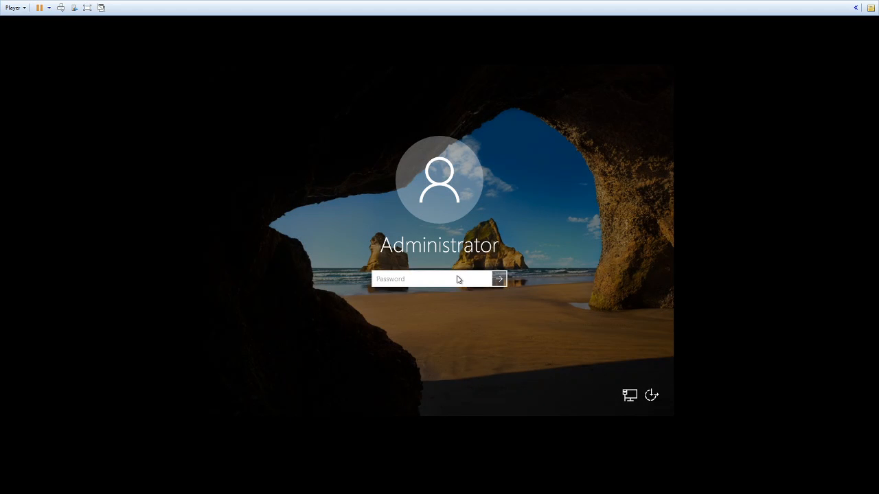
type("********")
key("Return")
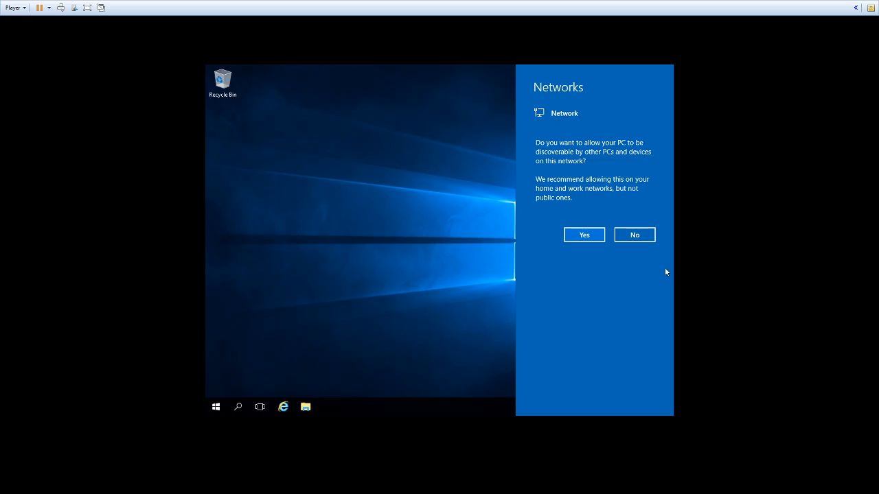
left_click(644, 238)
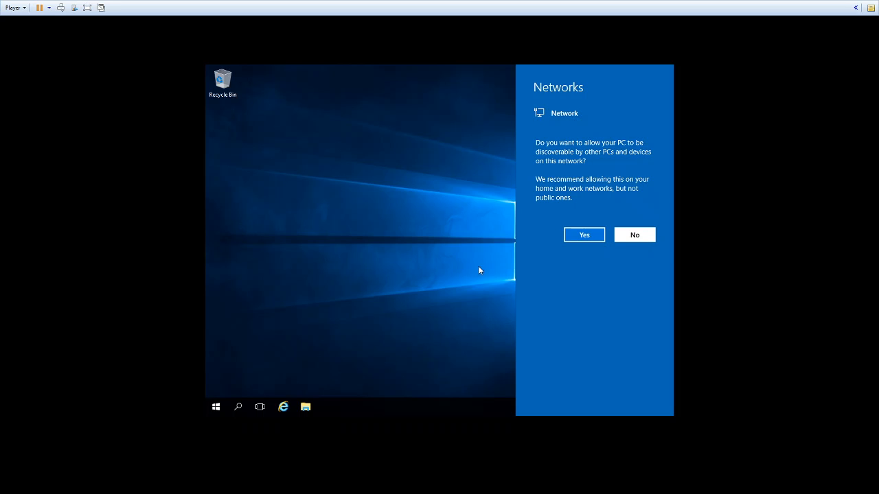
left_click(646, 236)
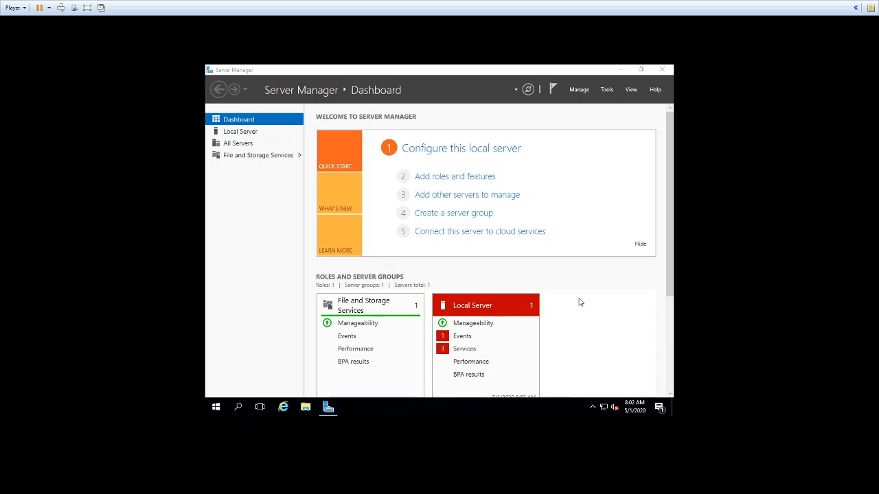
- Start adding roles and features as a role-based or feature-based installation on the local server from the server pool
left_click(479, 178)
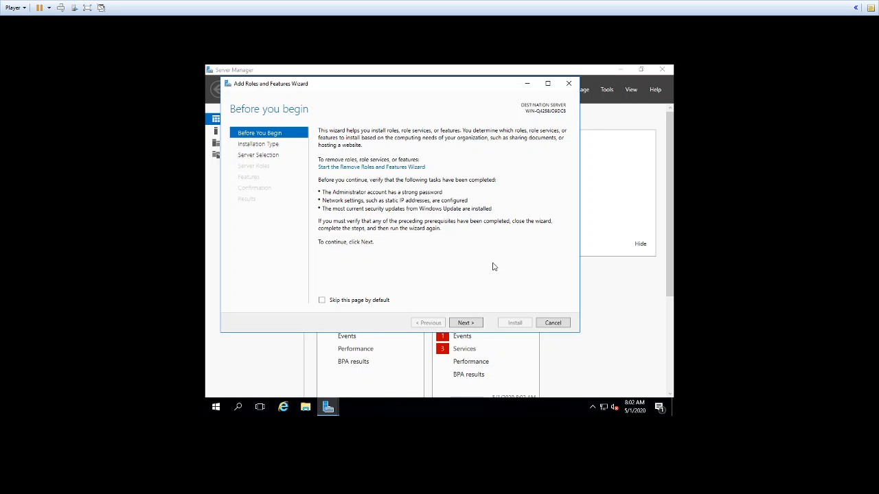
left_click(477, 326)
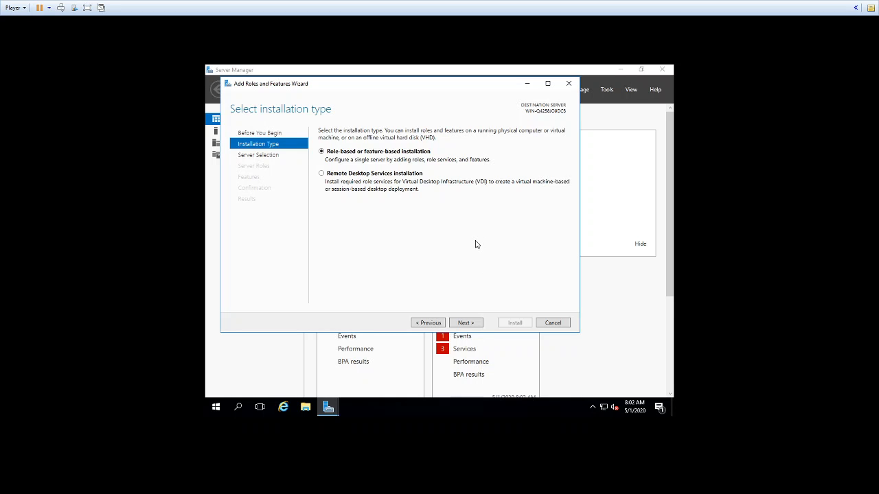
left_click(470, 324)
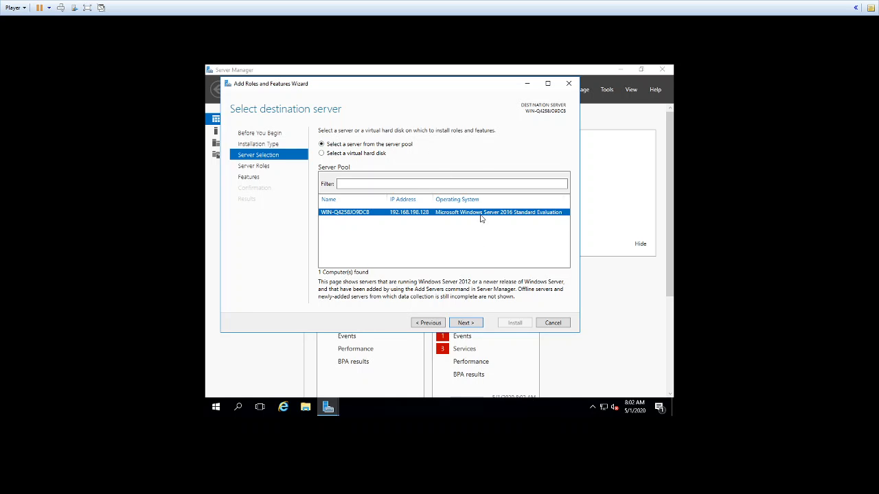
left_click(464, 322)
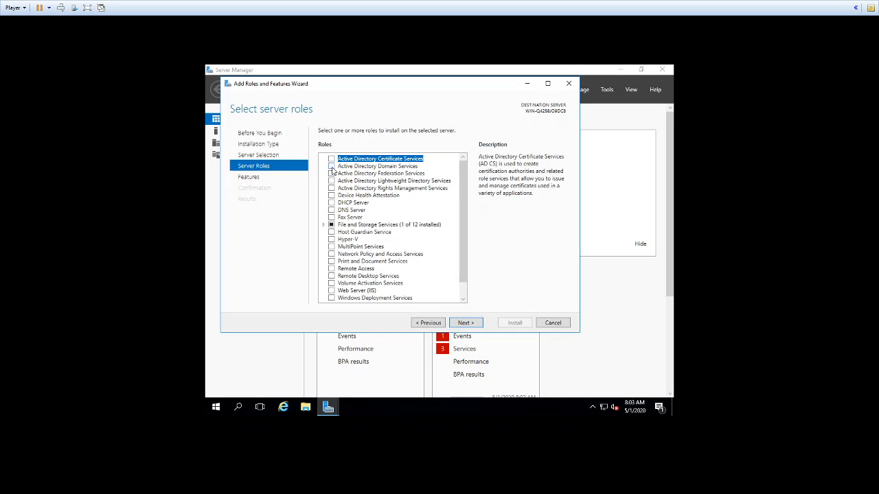
- Install the Active Directory Domain Services role with its required features and management tools, keeping the default feature selection
left_click(332, 166)
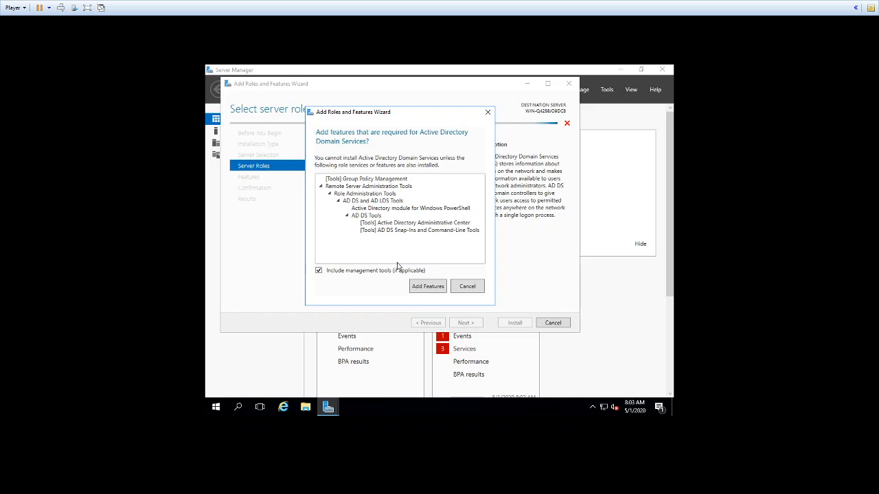
left_click(426, 287)
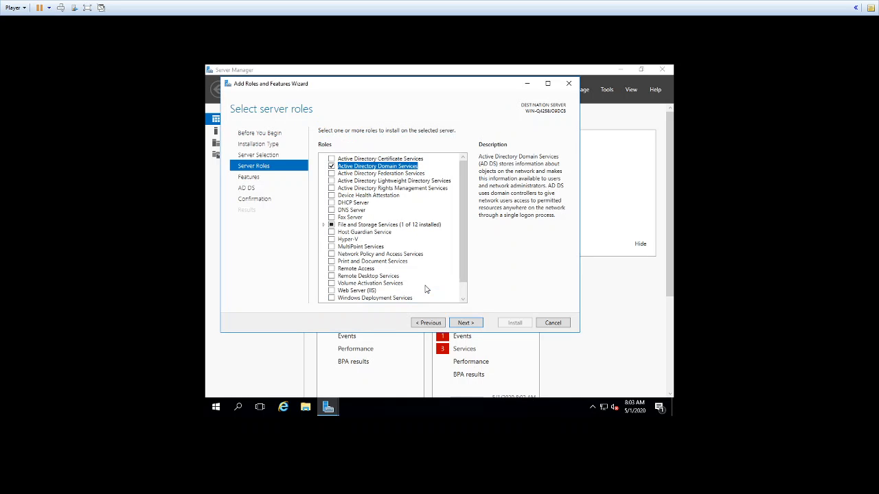
mouse_move(328, 409)
left_click(477, 329)
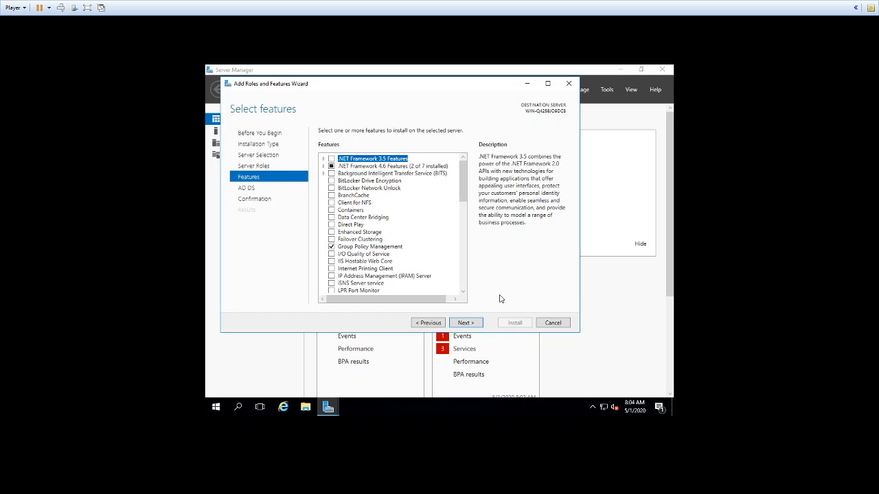
left_click(475, 324)
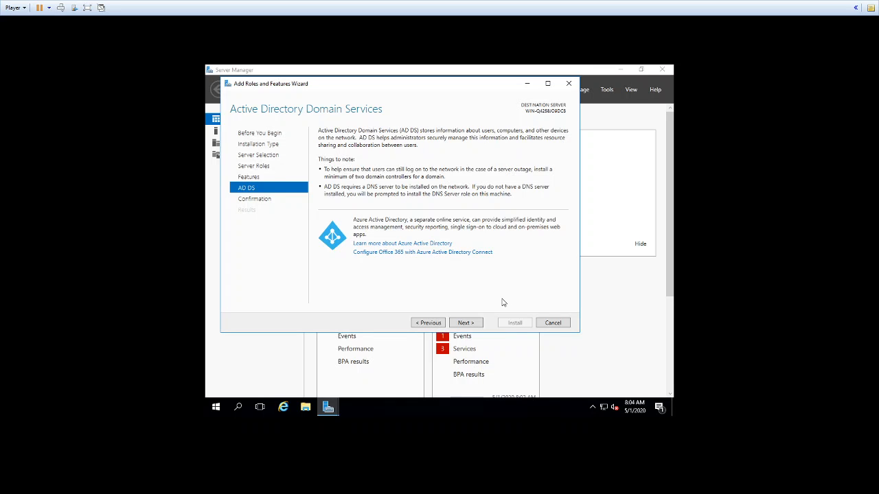
left_click(474, 326)
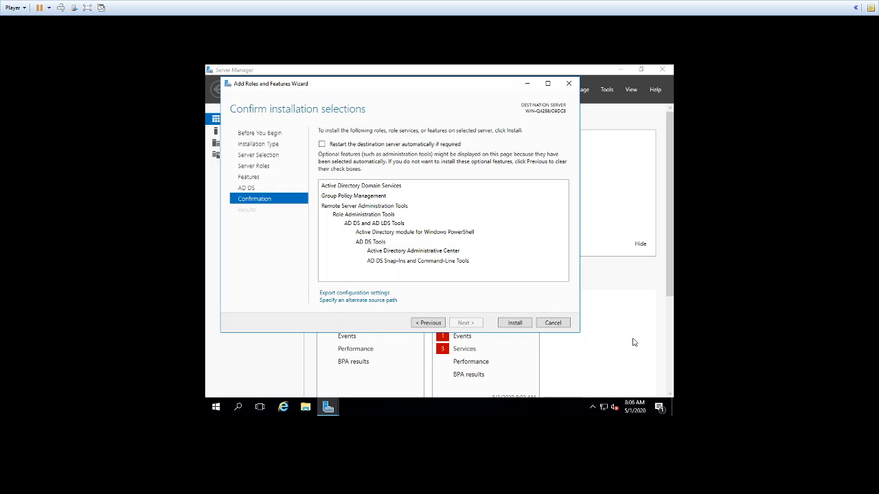
left_click(528, 327)
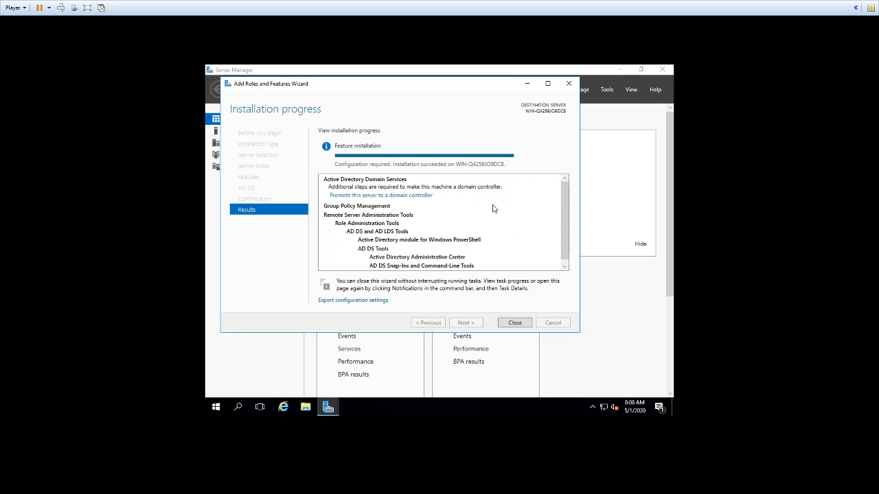
- Begin promoting this server to a domain controller by adding a new forest with the root domain name SEMO.com
left_click(399, 195)
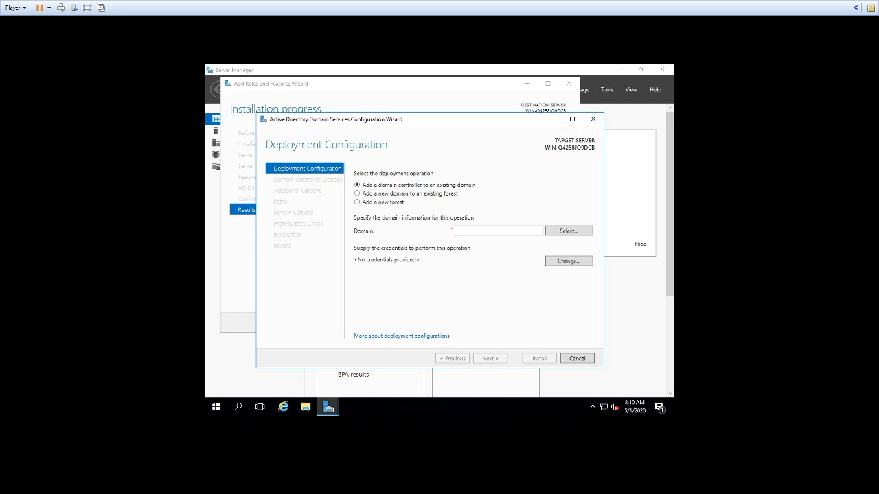
left_click(357, 203)
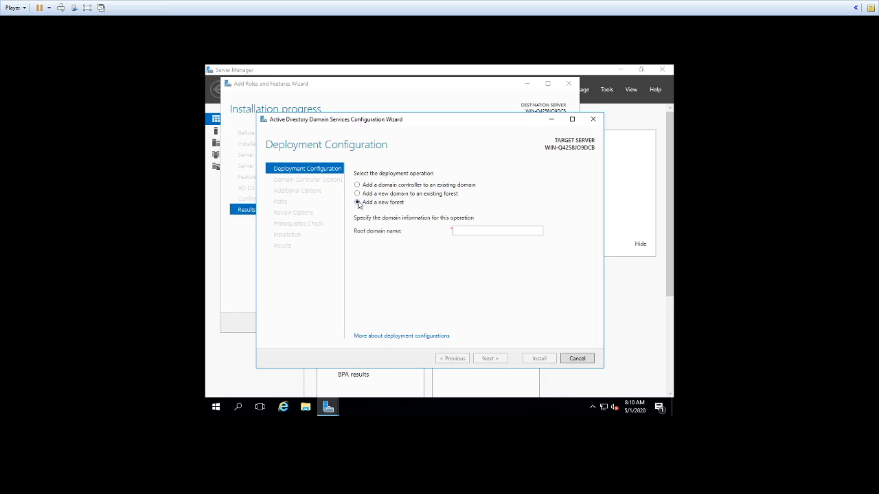
left_click(471, 233)
type("SEMO")
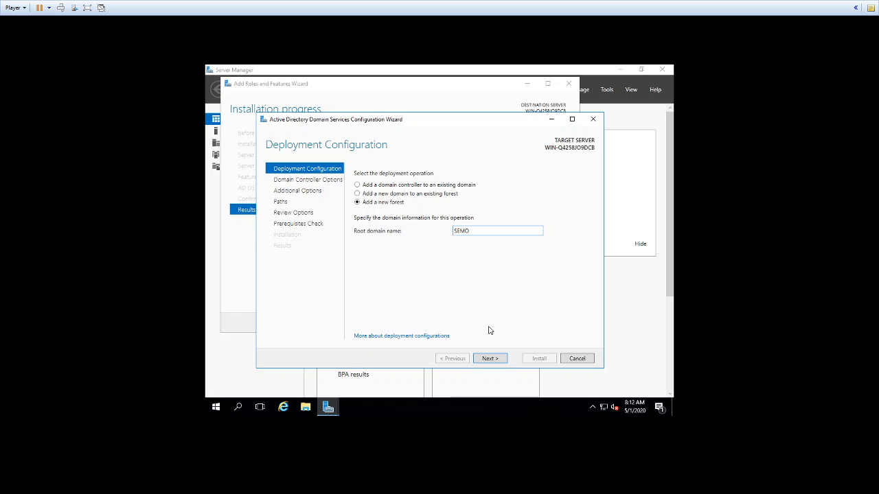
type(".com")
left_click(489, 359)
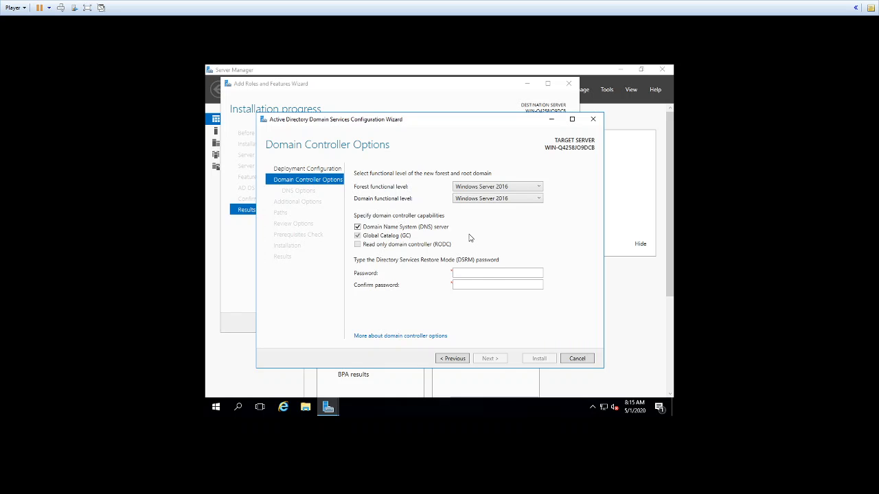
- Enter and confirm the Directory Services Restore Mode password with default domain controller options, and proceed without creating a DNS delegation
left_click(482, 274)
type("•••••••")
key("Tab")
type("••••••••")
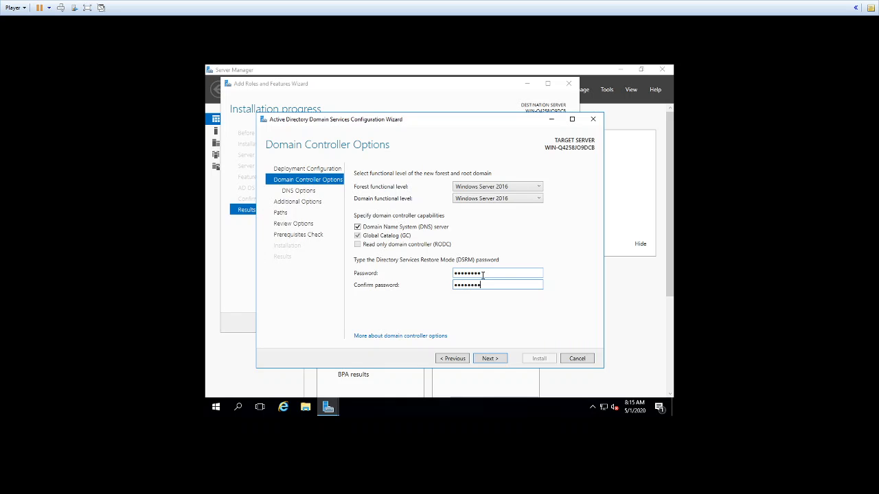
left_click(497, 360)
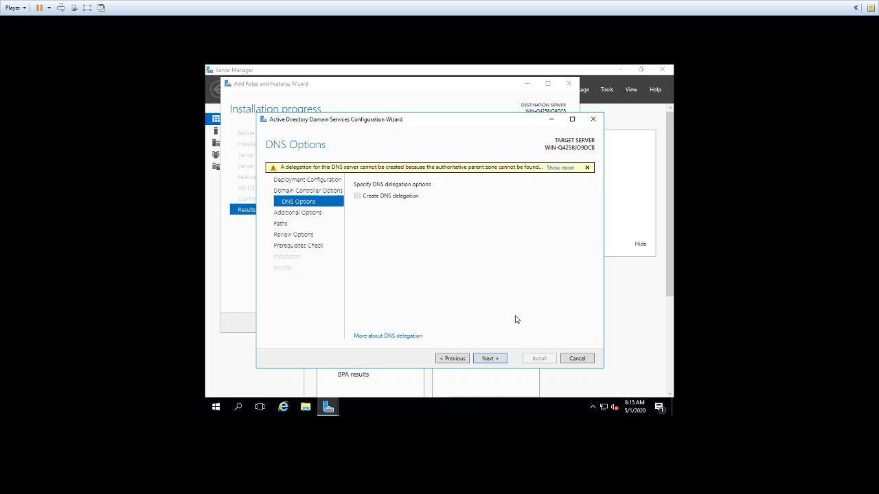
left_click(494, 360)
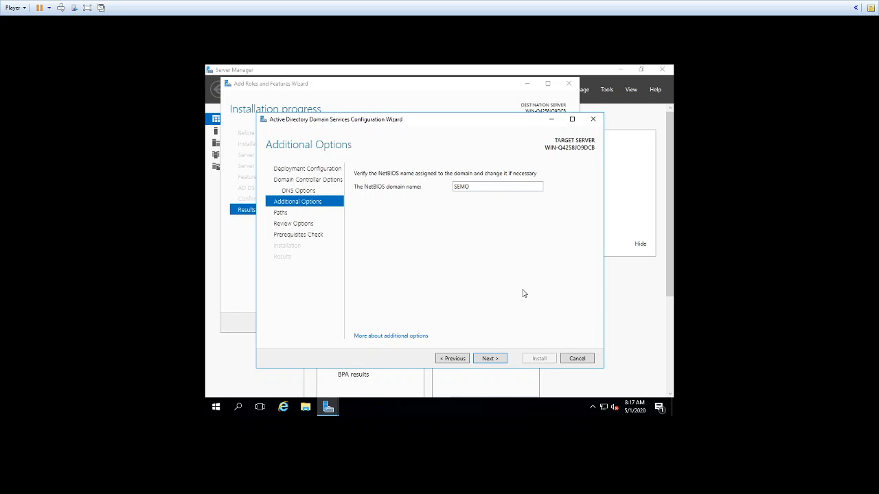
- Accept the NetBIOS domain name SEMO, the default AD DS folder paths and the reviewed options, and install the domain controller
left_click(501, 362)
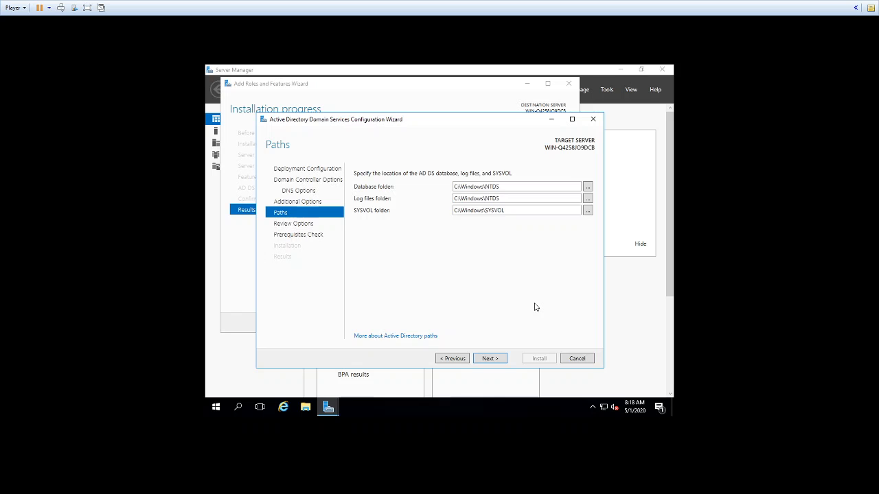
left_click(491, 359)
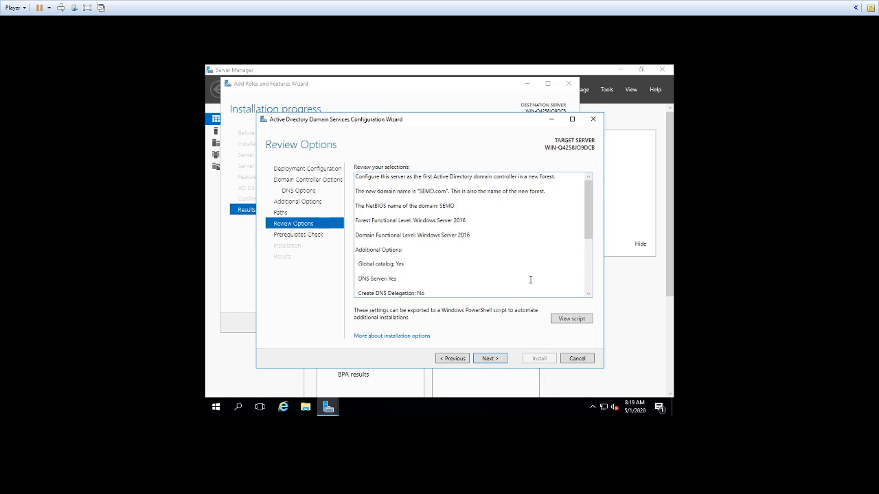
left_click(489, 358)
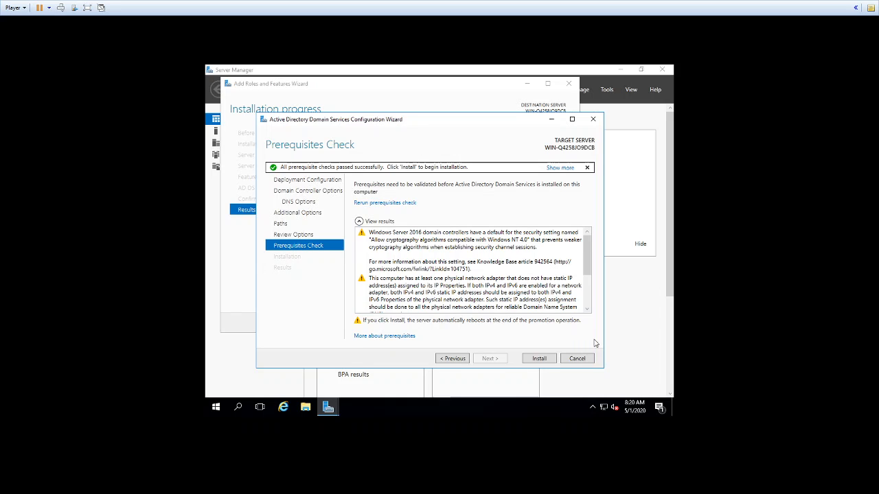
left_click(542, 359)
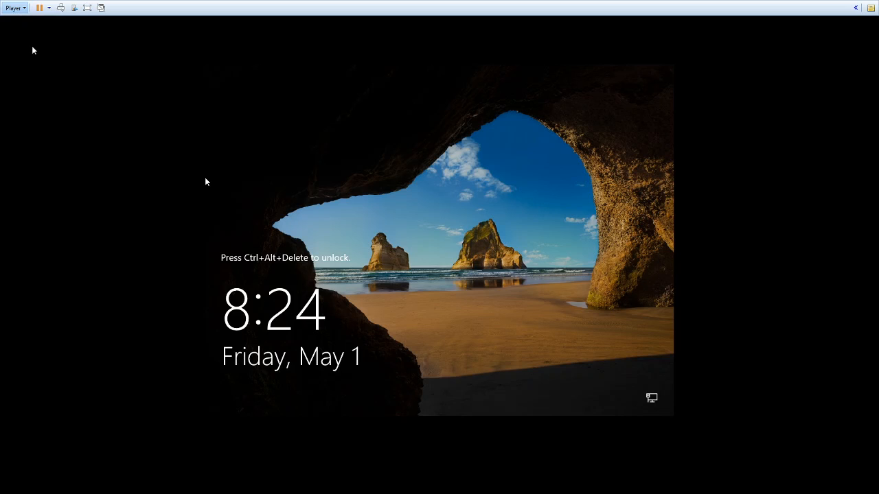
- Unlock the restarted server and sign in as SEMO\Administrator with the account password
key("ctrl+alt+Delete")
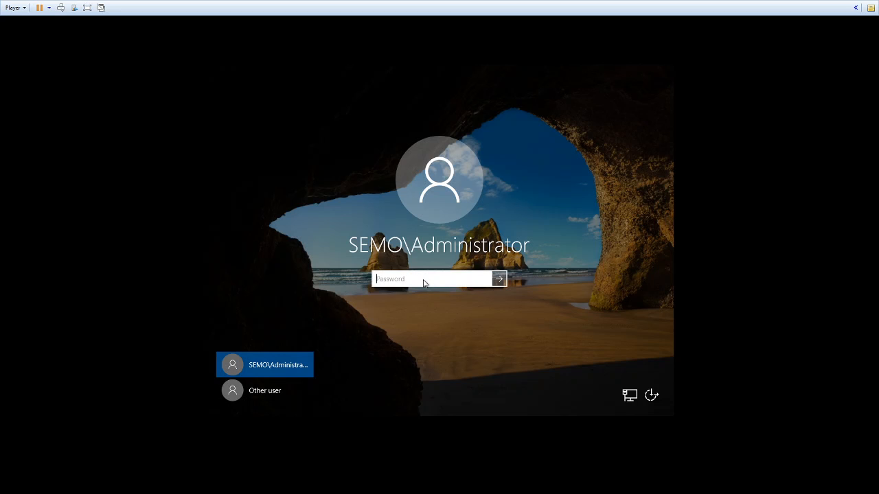
type("••••••••")
key("Return")
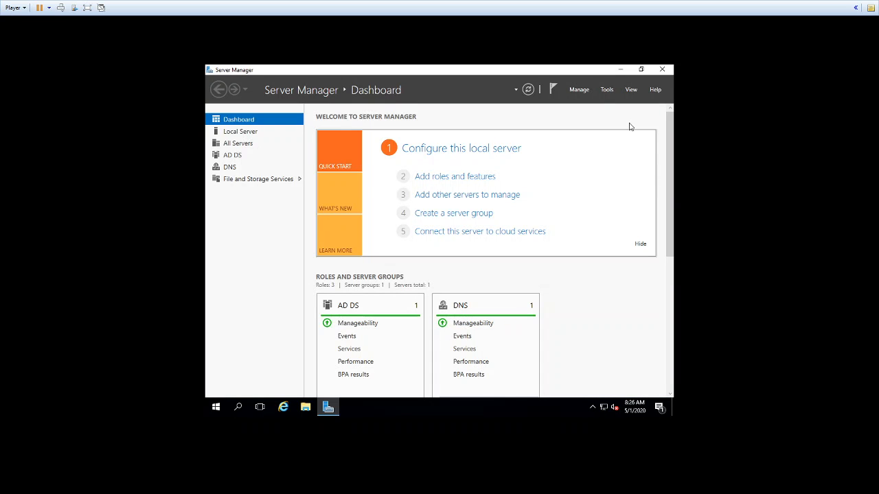
- Open Active Directory Users and Computers and view the Domain Controllers container in the SEMO.com domain
left_click(610, 92)
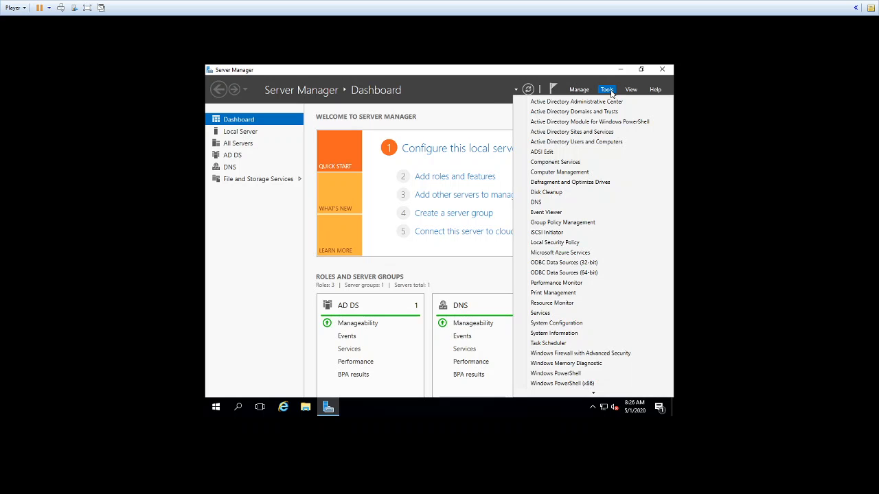
left_click(618, 142)
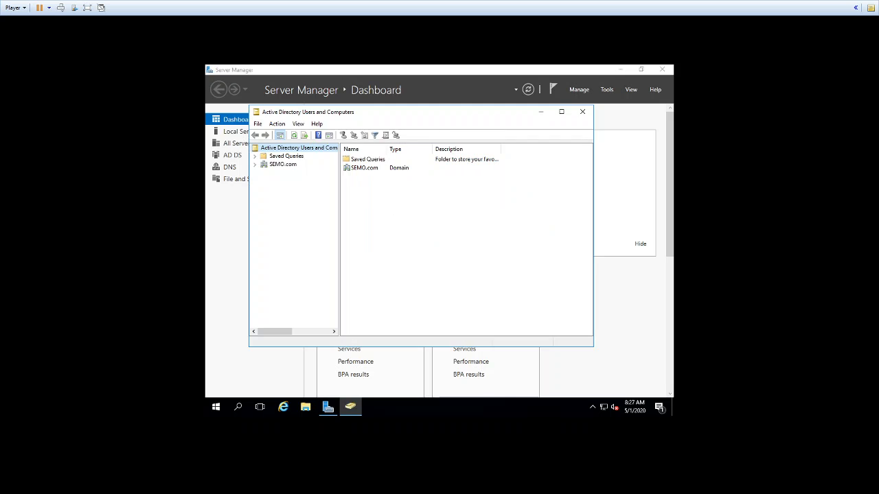
left_click(255, 165)
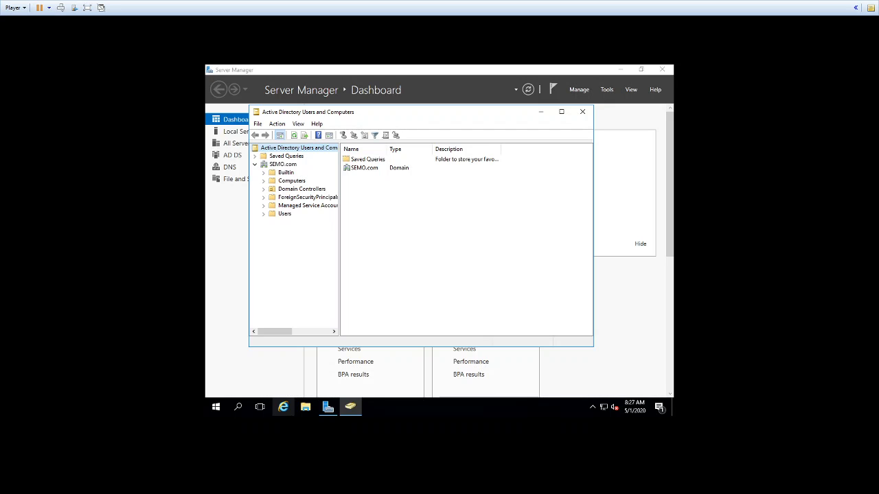
left_click(296, 190)
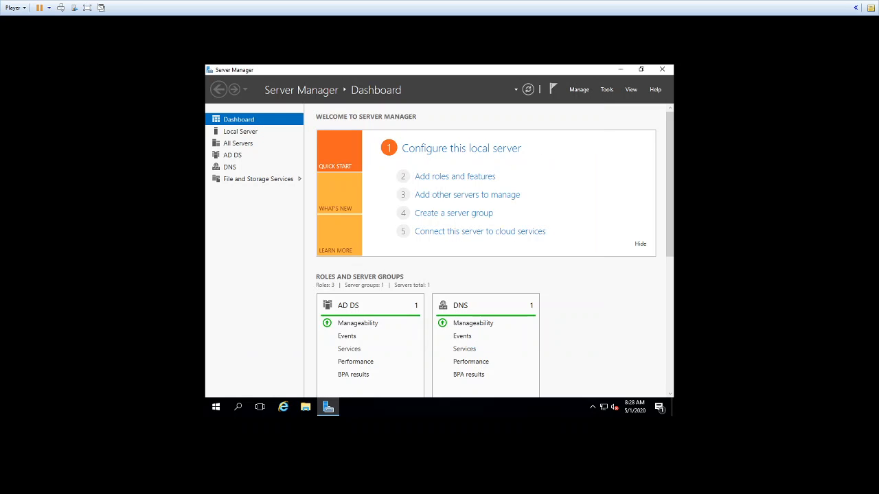
- Open DNS Manager and expand the local server's Forward Lookup Zones
left_click(607, 90)
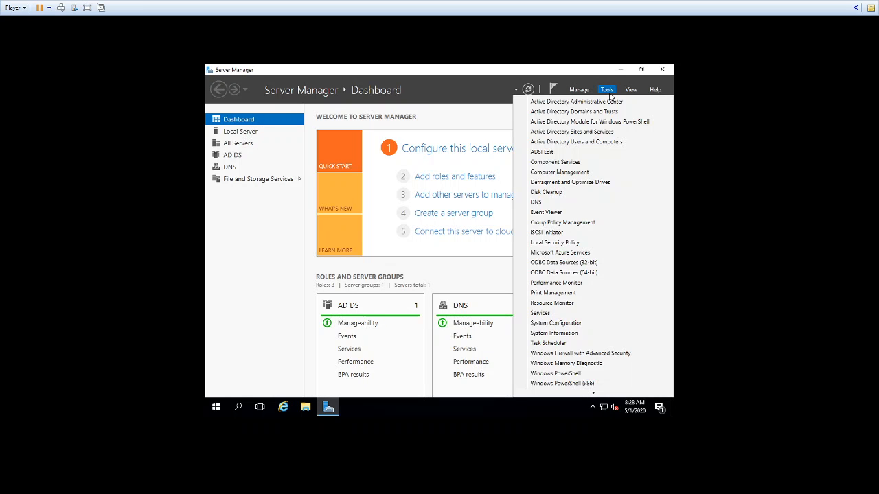
left_click(581, 203)
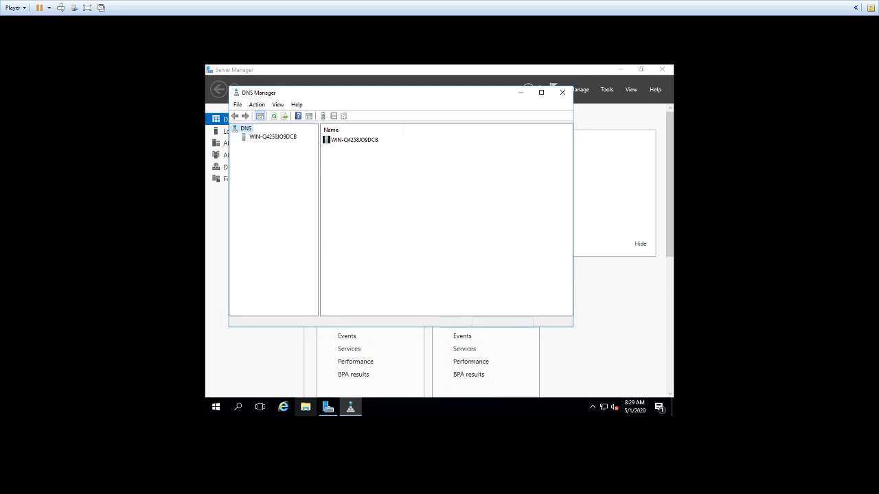
left_click(261, 141)
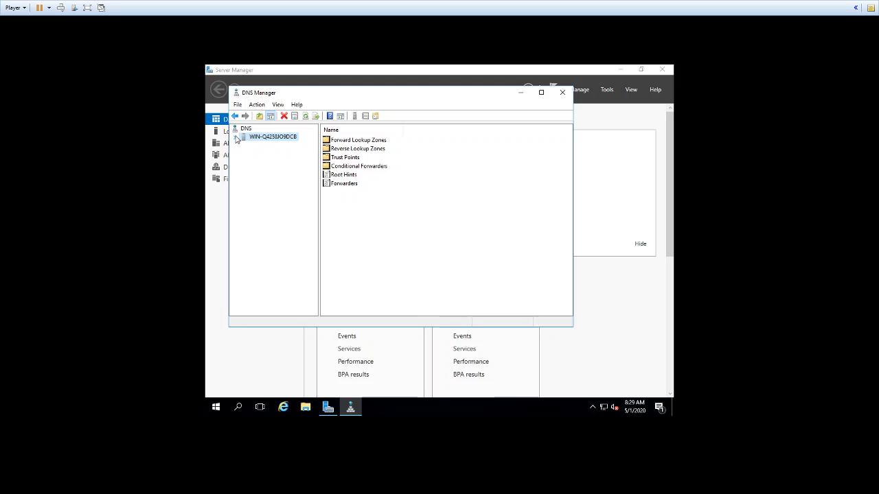
left_click(235, 137)
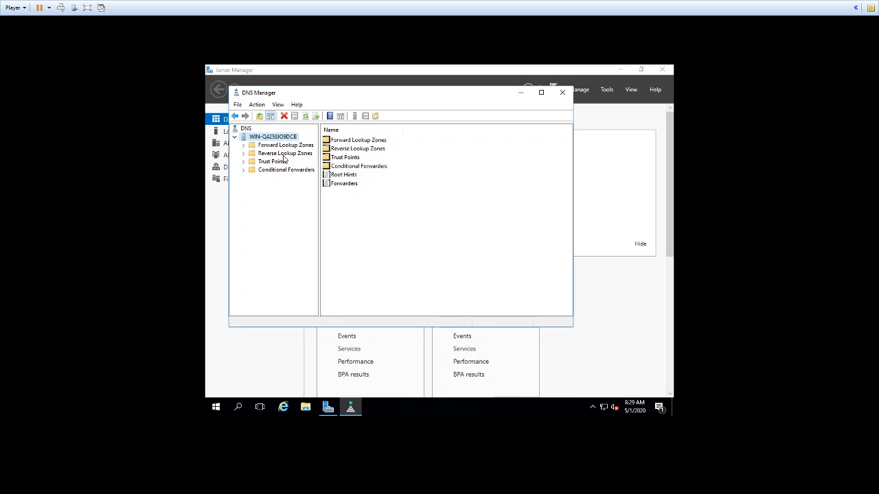
left_click(243, 146)
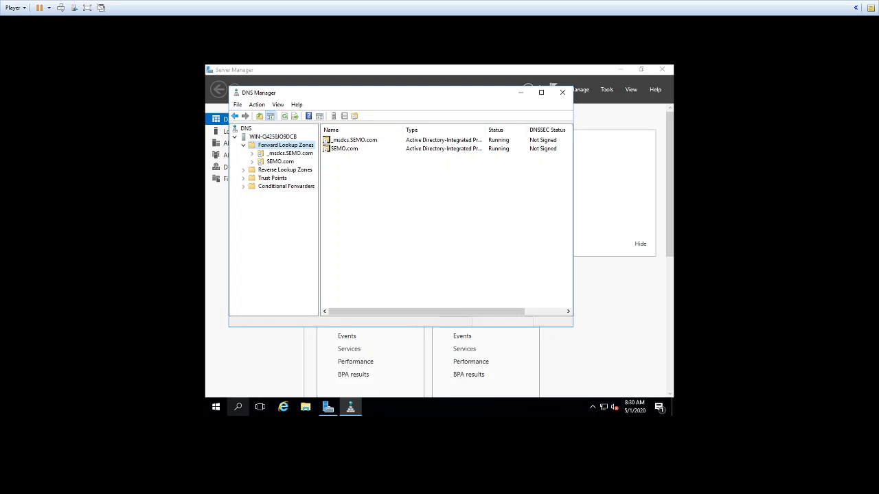
- Start a new IPv4 reverse lookup zone as an Active Directory-stored primary zone, replicated to all DNS servers on domain controllers in the domain
left_click(256, 175)
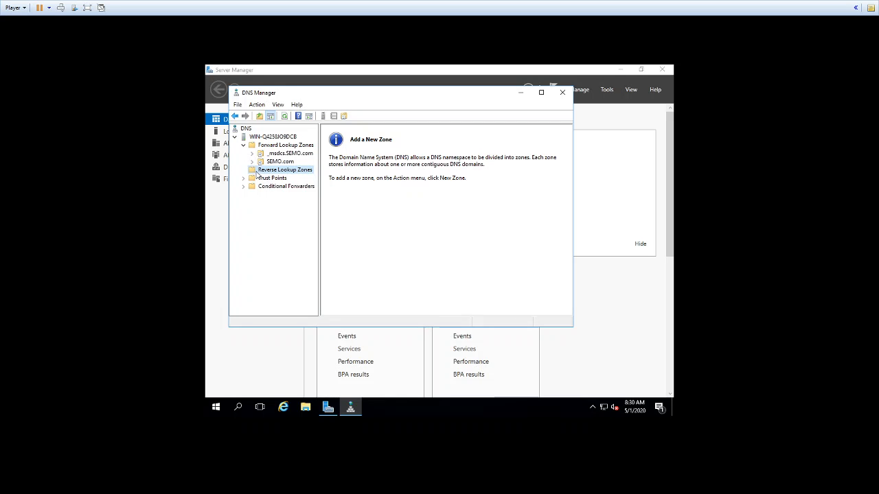
right_click(256, 175)
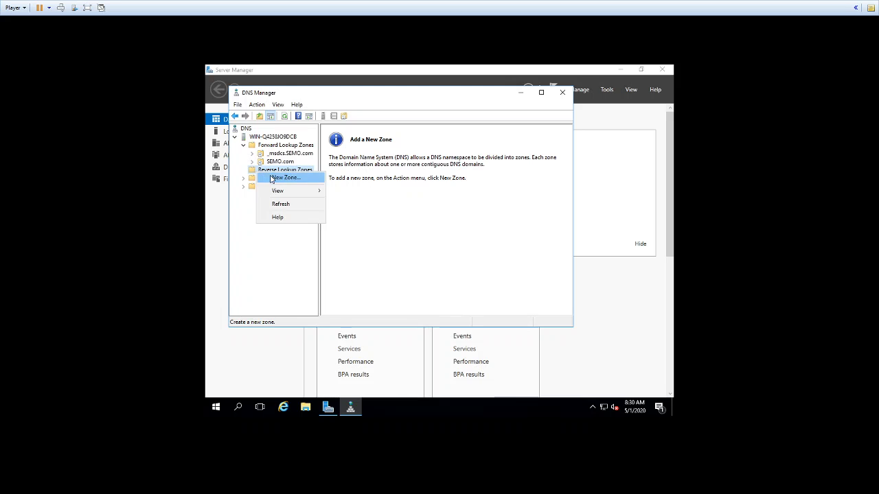
left_click(274, 180)
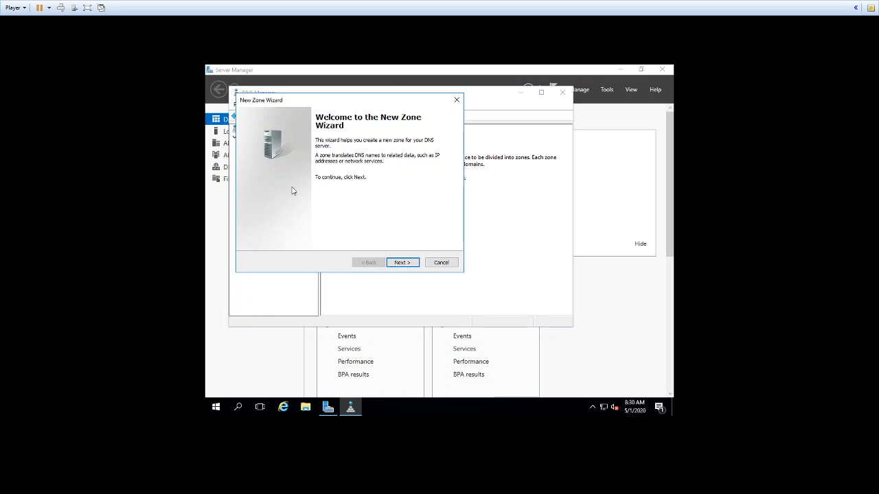
left_click(405, 265)
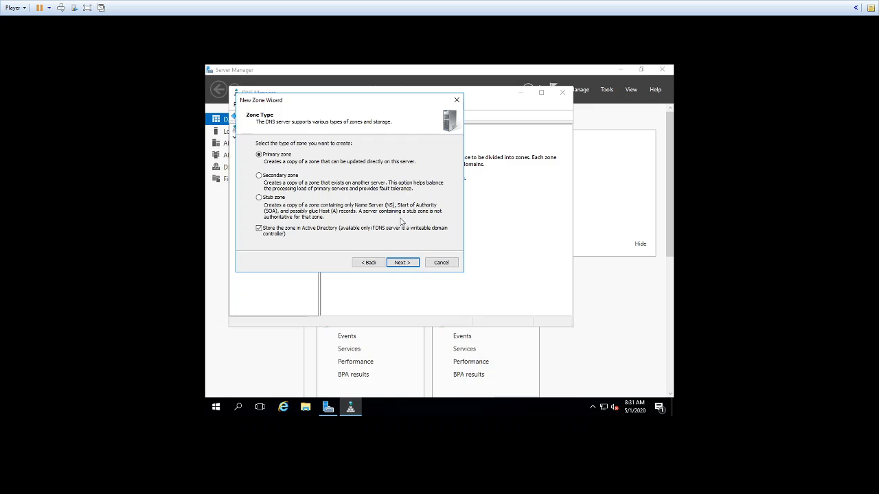
left_click(407, 264)
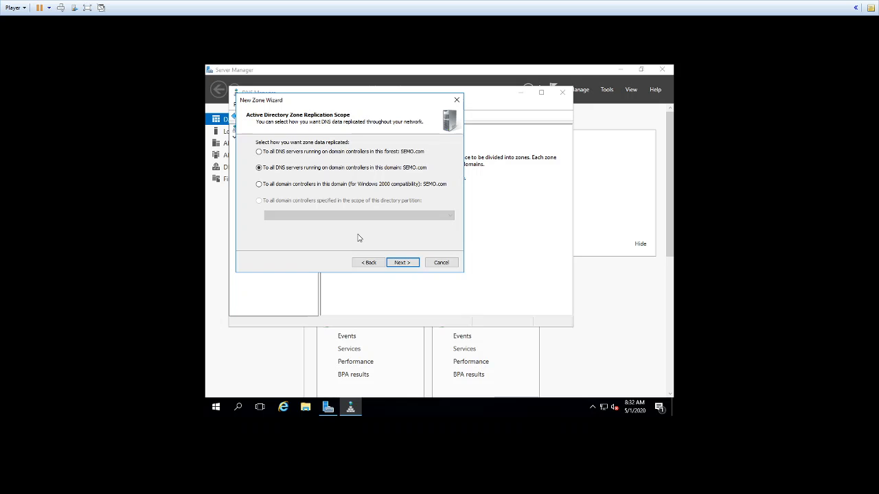
left_click(404, 262)
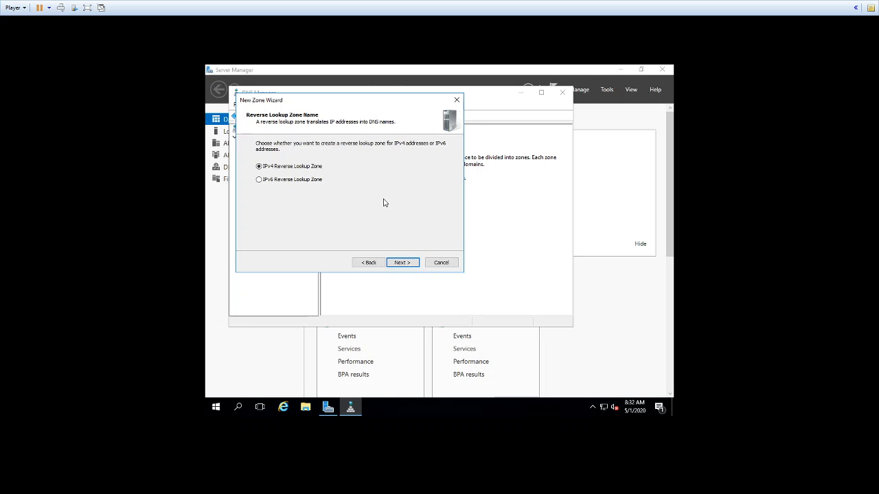
left_click(403, 263)
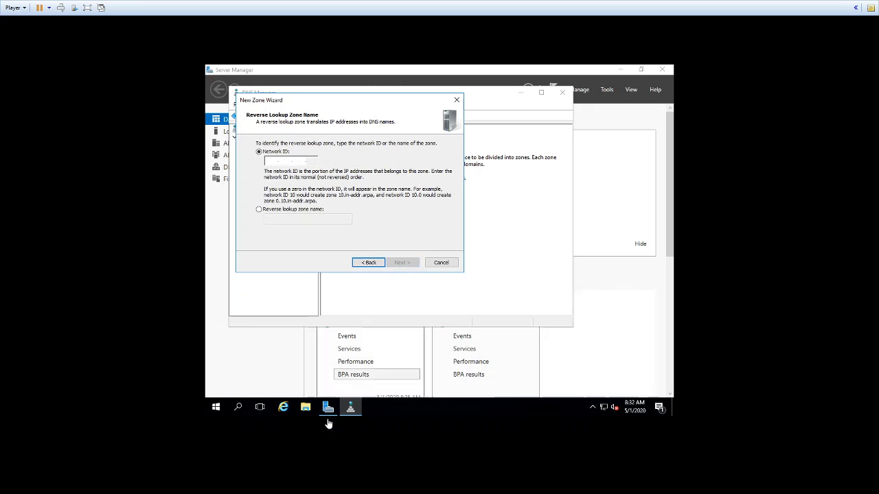
- Look up the server's IPv4 address in the connection details of the Ethernet0 adapter
mouse_move(328, 407)
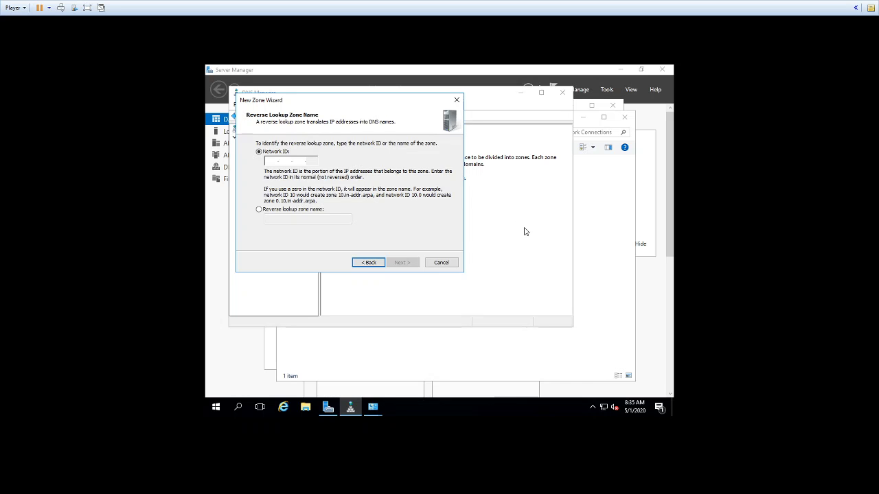
left_click(597, 274)
double_click(367, 175)
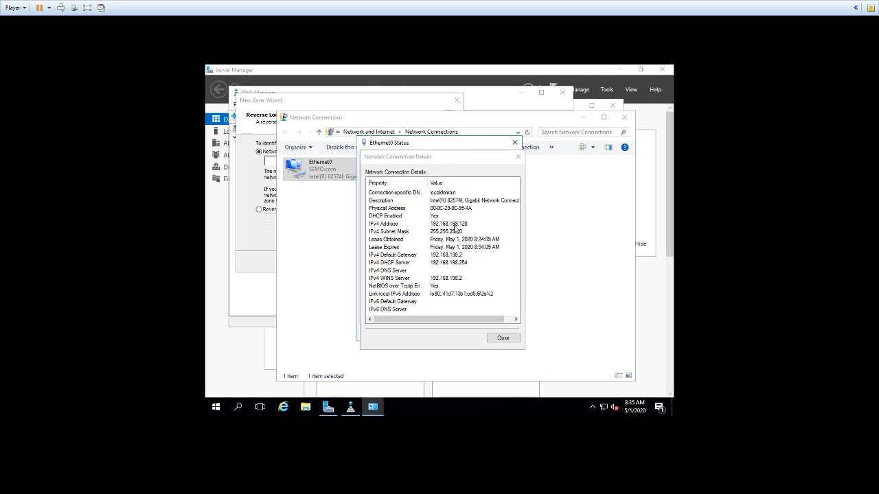
- Set the reverse lookup zone's network ID to 192.168.198, allow only secure dynamic updates, and create the zone
mouse_move(369, 413)
left_click(268, 162)
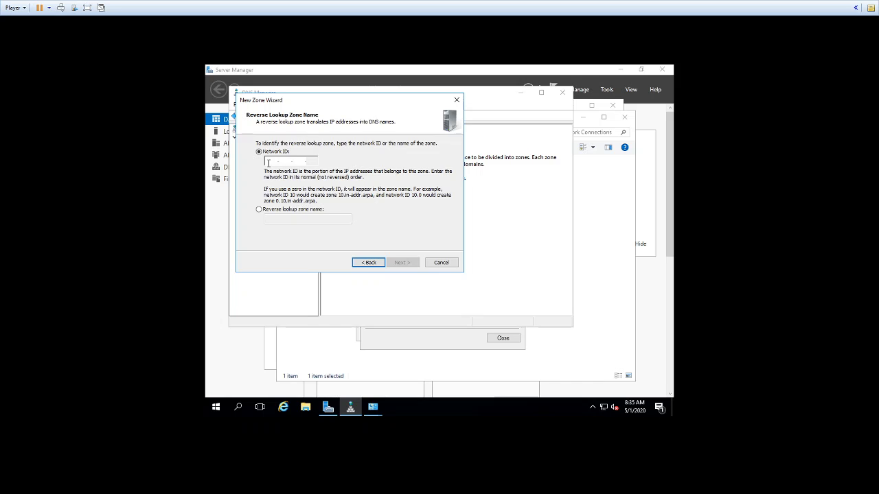
type("192.168.198.")
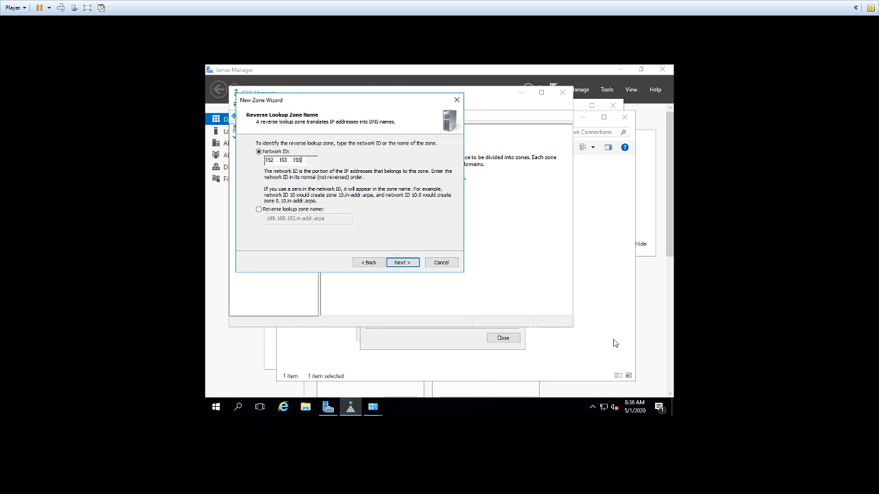
left_click(402, 263)
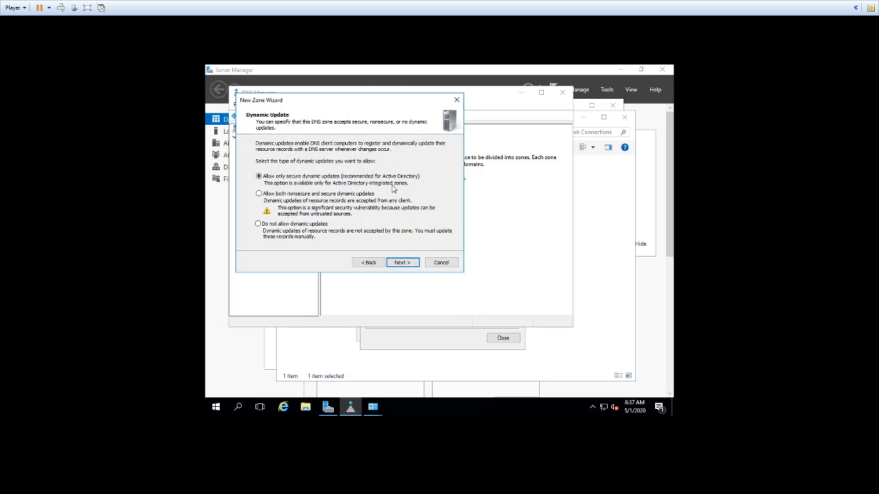
left_click(403, 263)
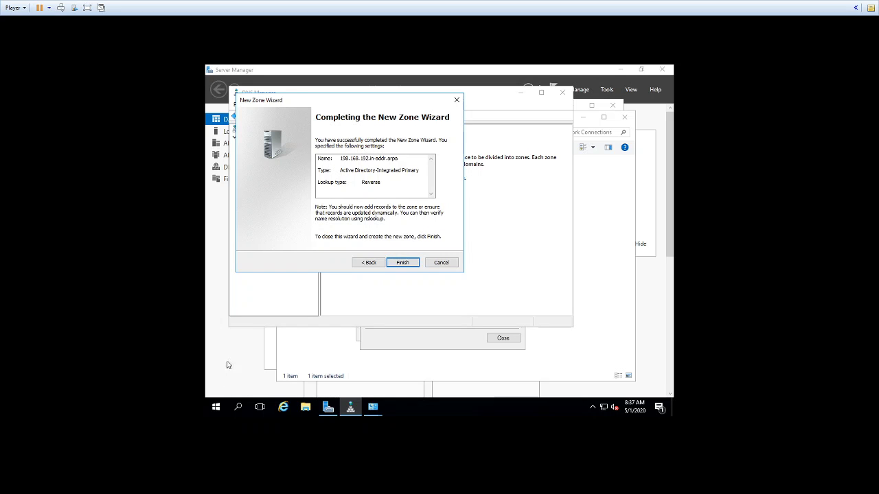
left_click(410, 266)
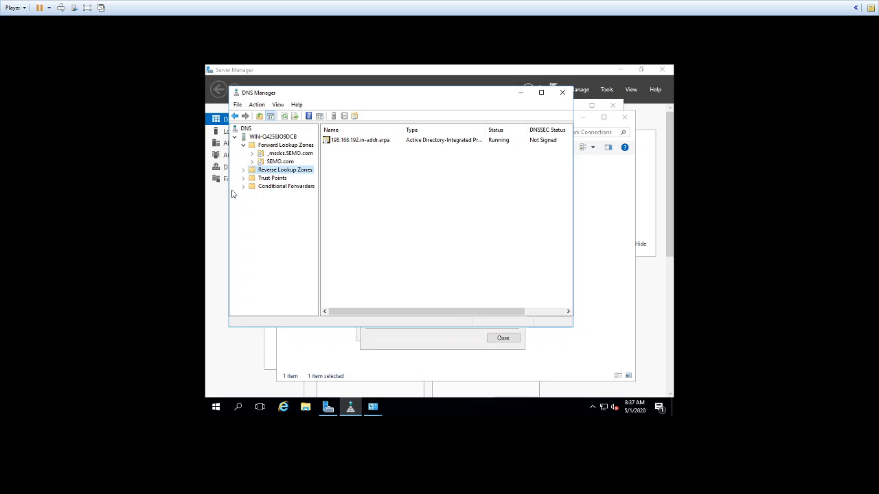
- Start a new pointer (PTR) record in the 198.168.192.in-addr.arpa reverse lookup zone
left_click(243, 170)
left_click(275, 179)
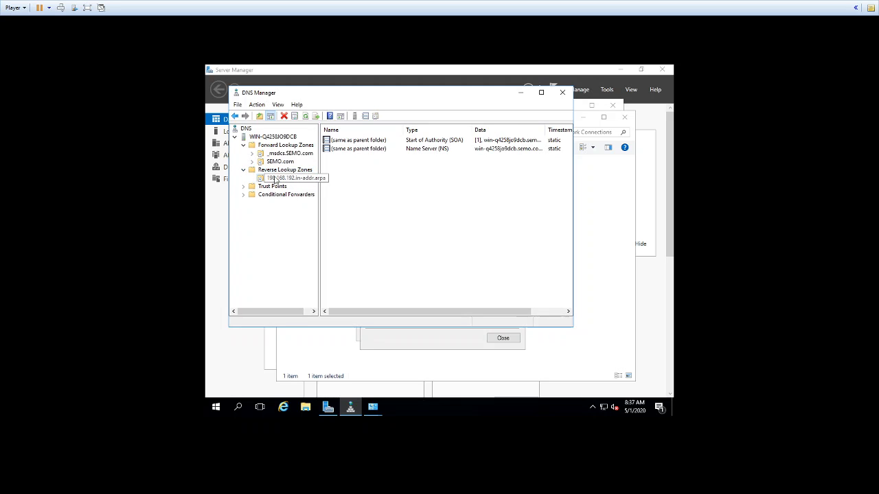
right_click(394, 192)
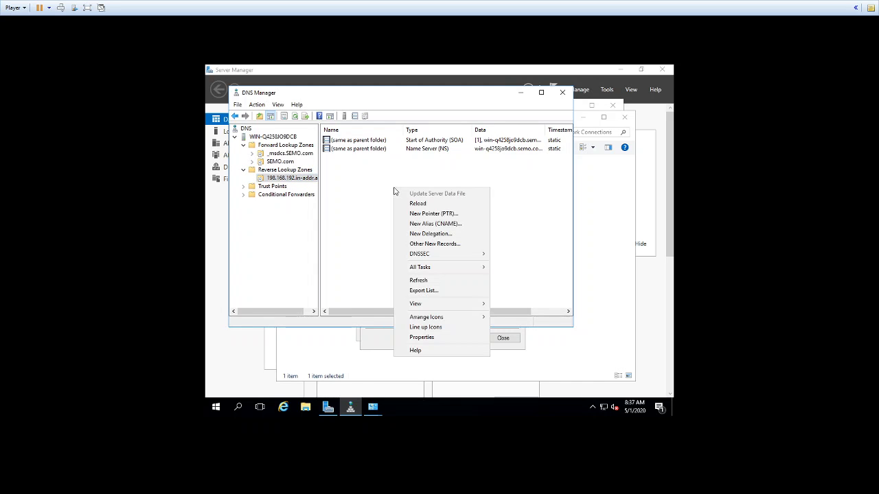
left_click(425, 213)
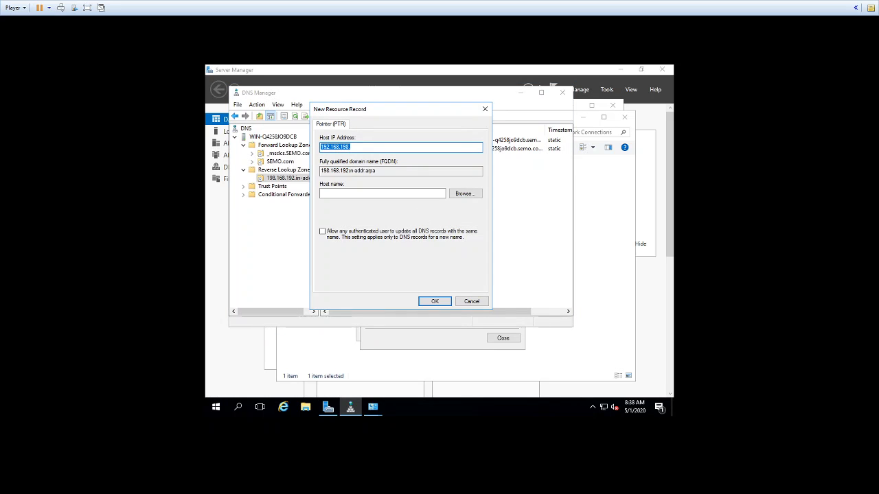
left_click(433, 301)
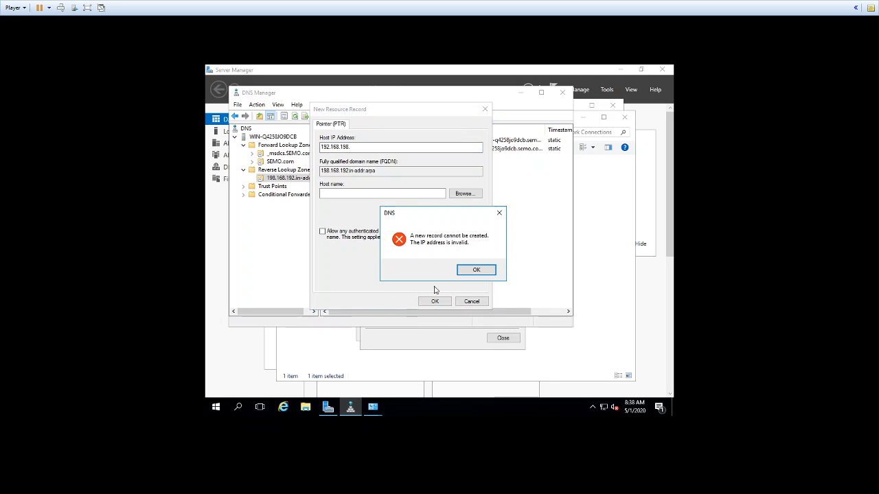
left_click(476, 270)
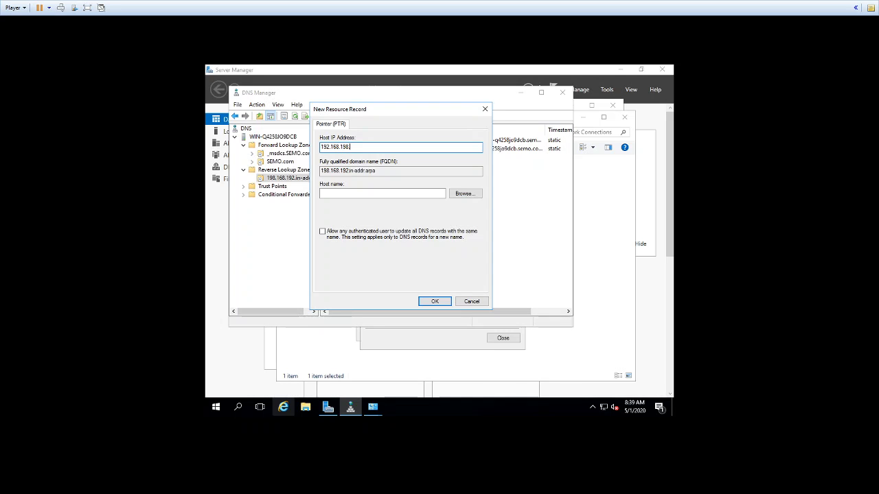
- Choose the server's host record win-q4258jo9dcb from the SEMO.com forward lookup zone as the pointer's host name and create the record
left_click(475, 194)
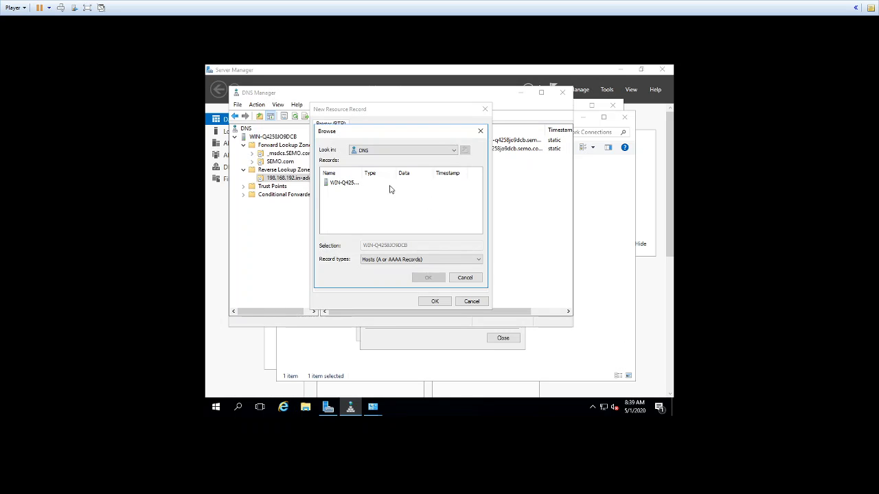
left_click(349, 184)
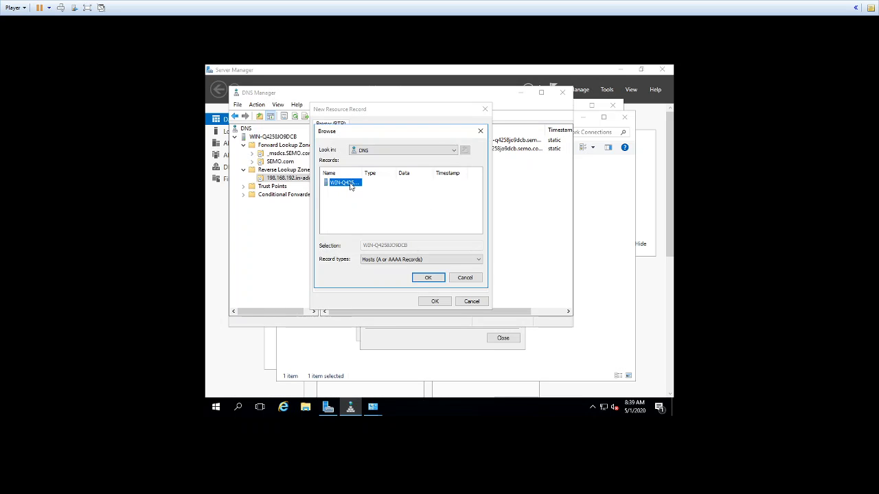
double_click(349, 184)
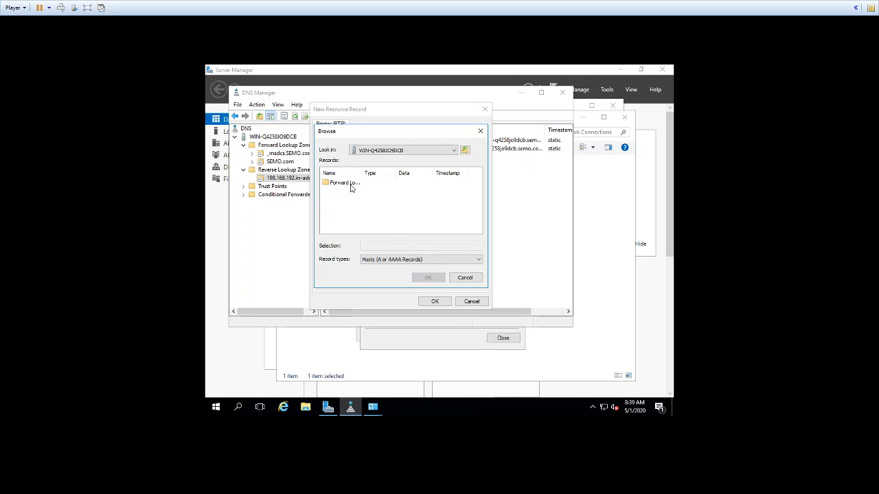
double_click(350, 184)
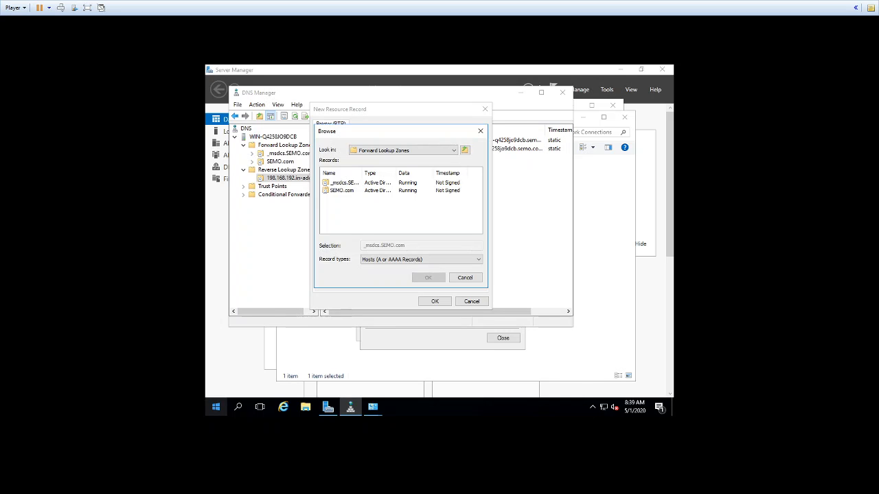
double_click(336, 191)
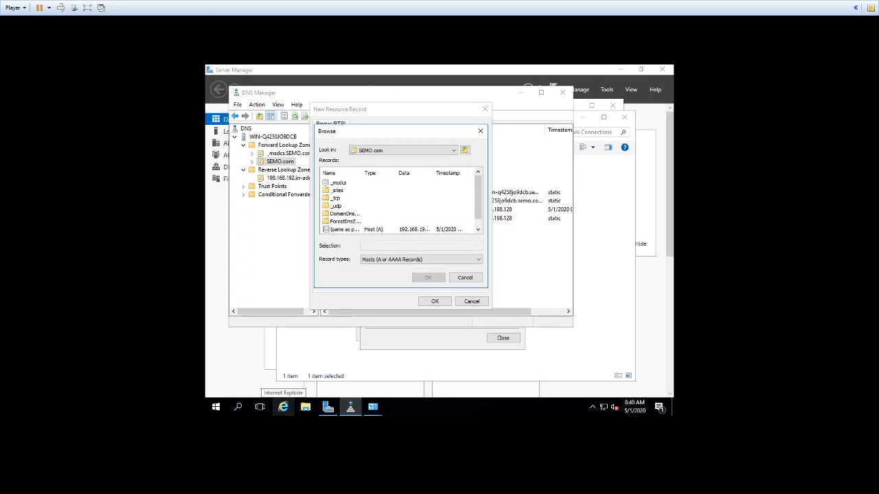
scroll(401, 203, "down", 1)
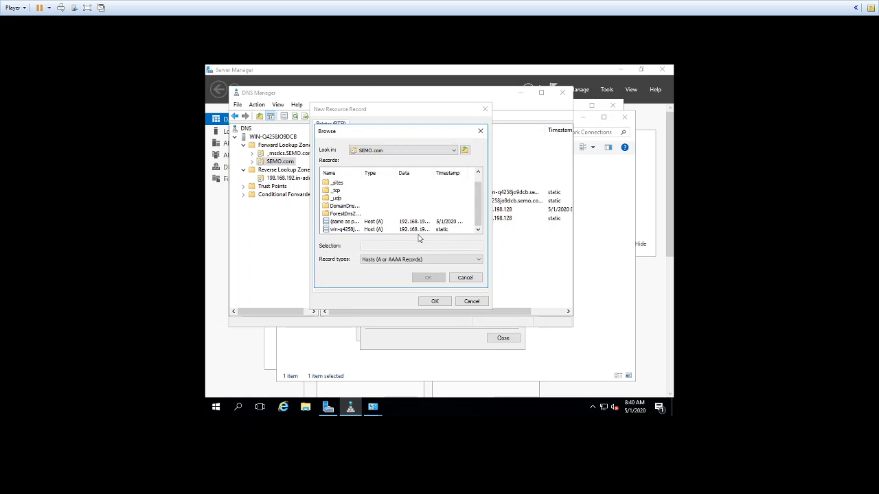
left_click(350, 232)
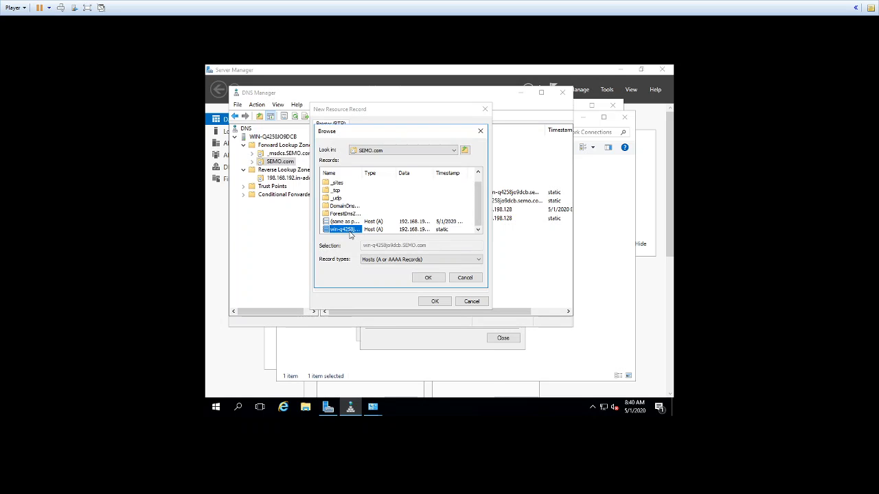
left_click(425, 279)
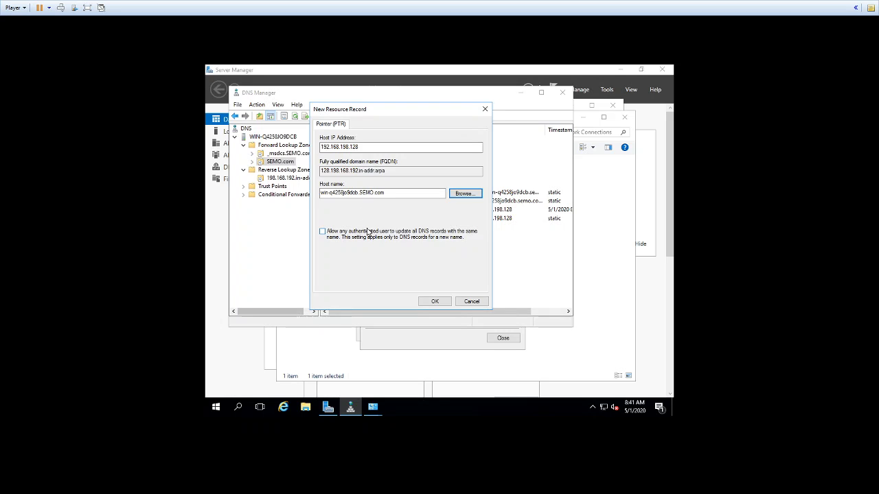
left_click(435, 302)
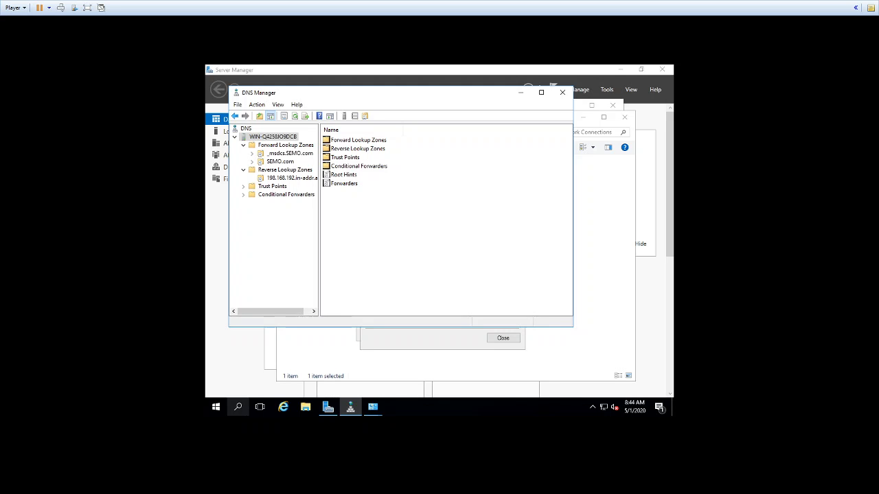
- Launch nslookup for the DNS server and query SEMO.com, WIN-Q4258JO9DCB.SEMO.com and 192.168.198.128
right_click(261, 139)
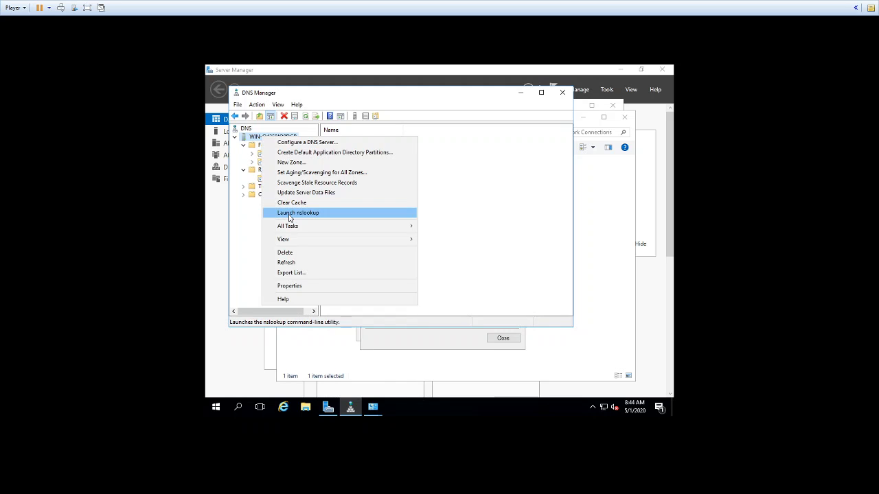
left_click(289, 218)
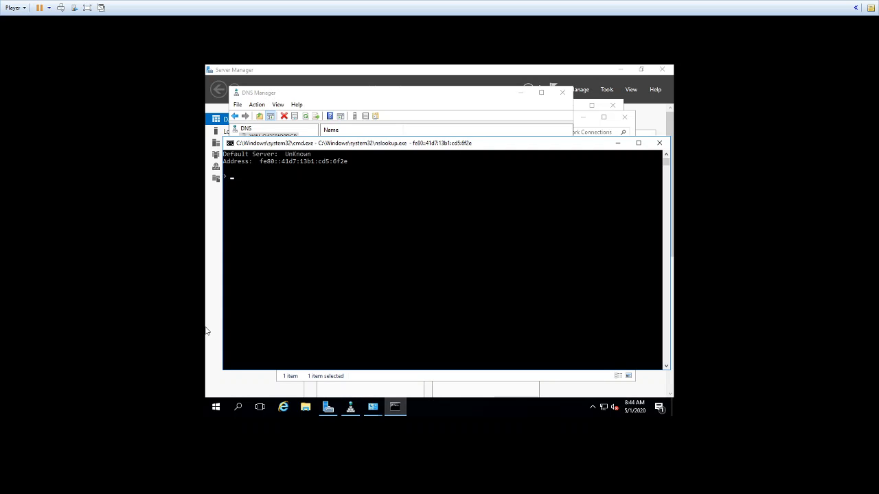
type("SEMO.com")
key("Return")
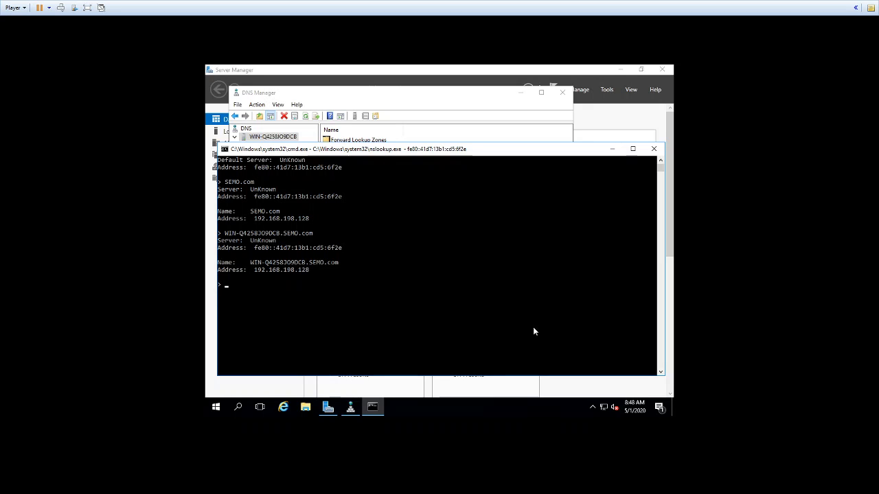
type("192.168.198.128")
key("Return")
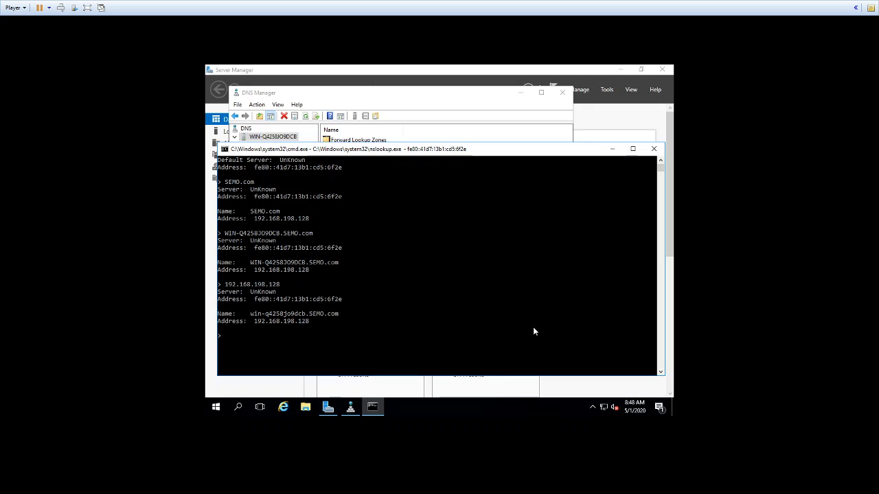